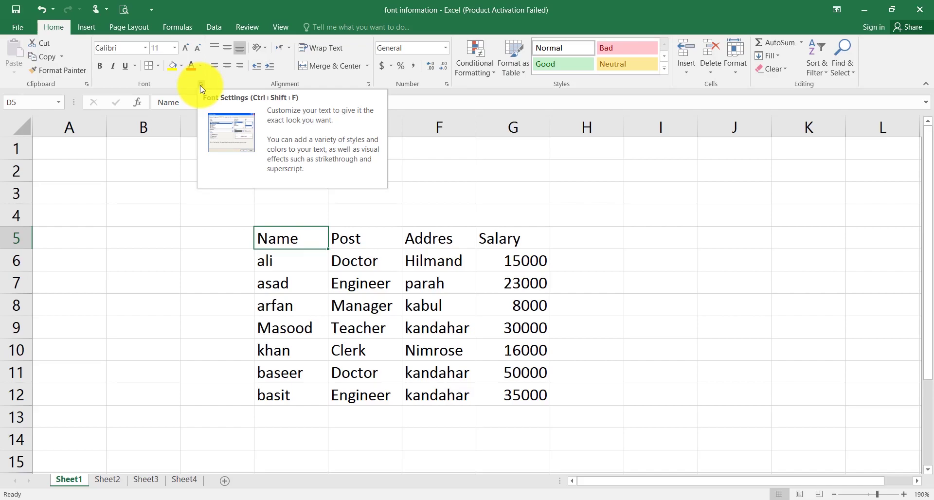
Open the full Font settings, close them unchanged, and select header row D5:G5.
click(201, 89)
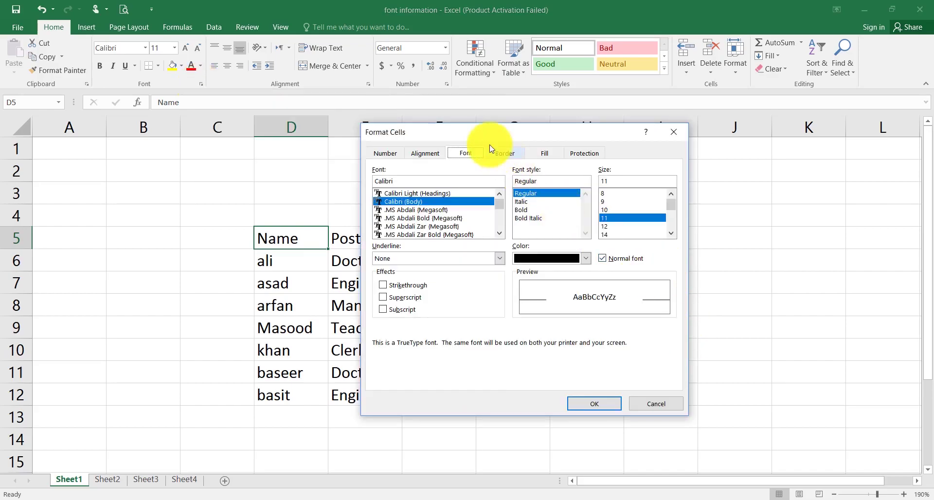
drag(481, 137, 389, 55)
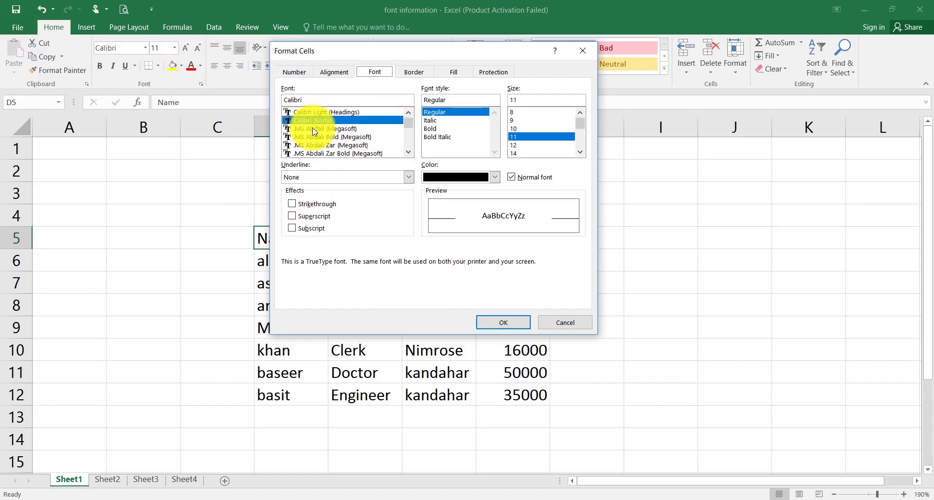
click(506, 321)
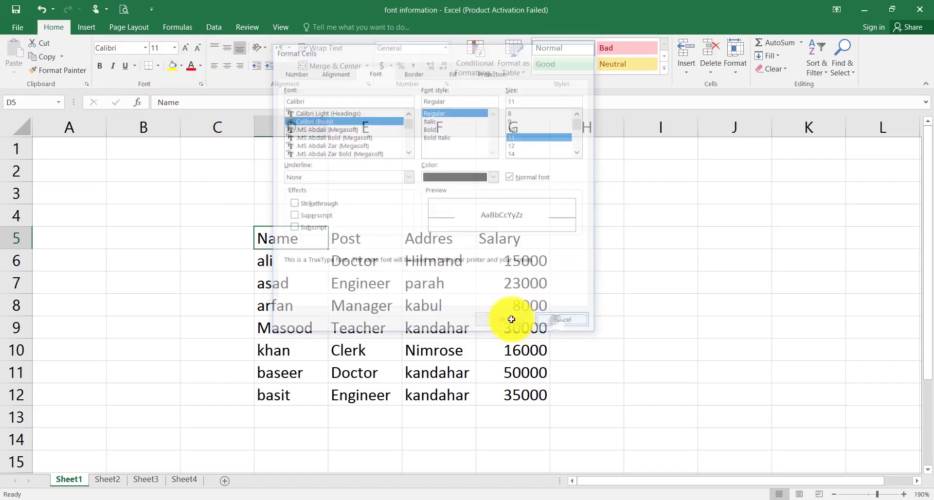
drag(312, 246, 487, 238)
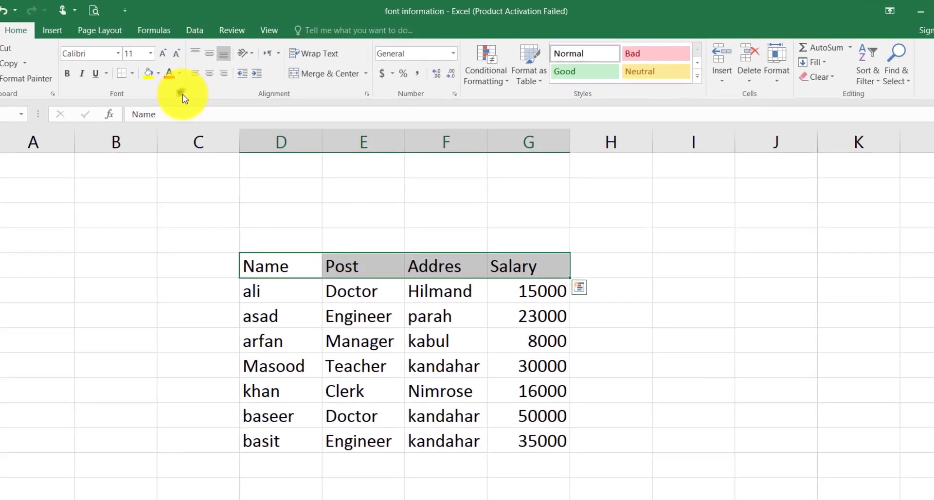
click(201, 84)
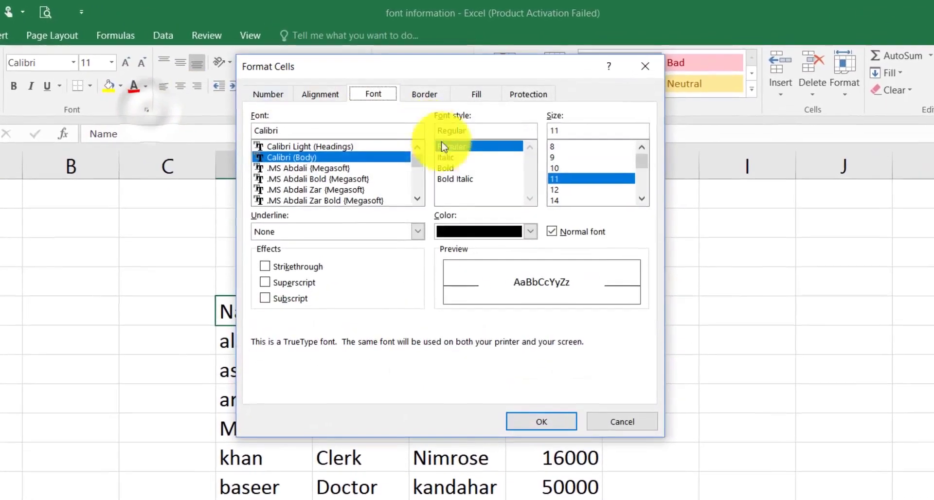
drag(323, 63, 420, 51)
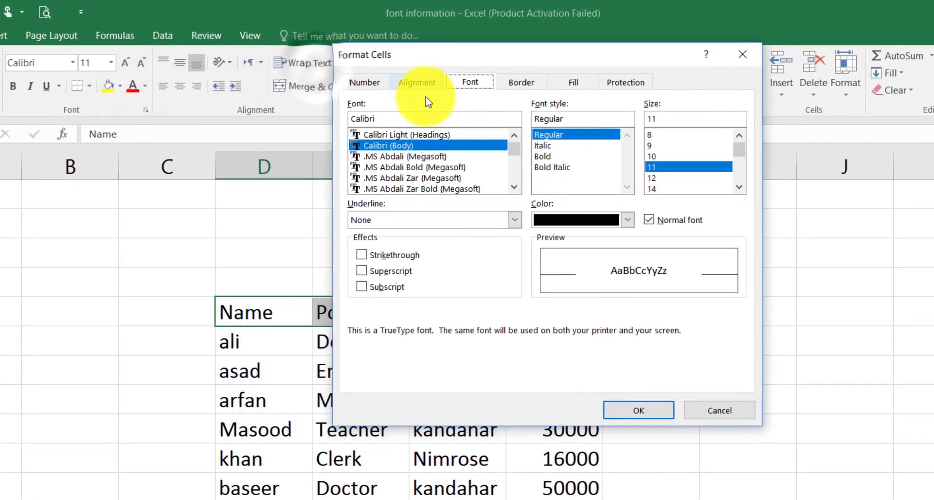
click(427, 157)
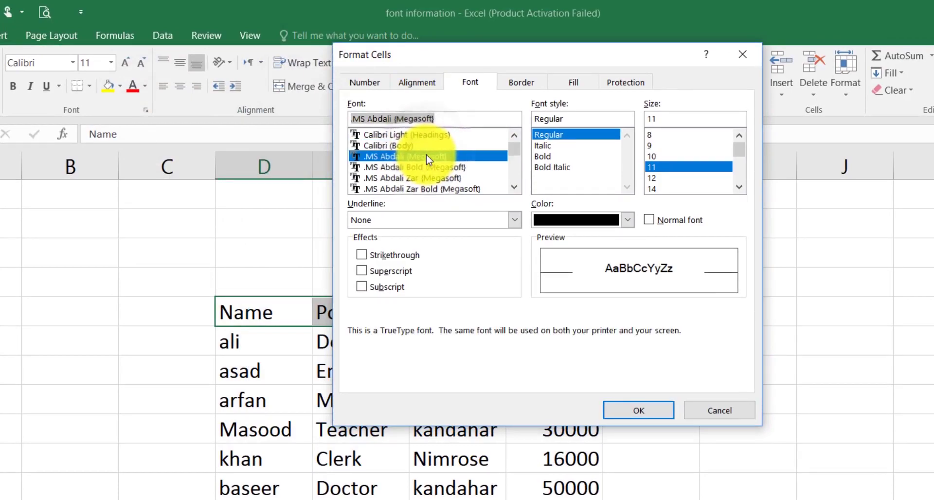
mouse_move(513, 147)
mouse_down()
mouse_move(517, 181)
mouse_move(515, 171)
mouse_up()
scroll(444, 150, up, 2)
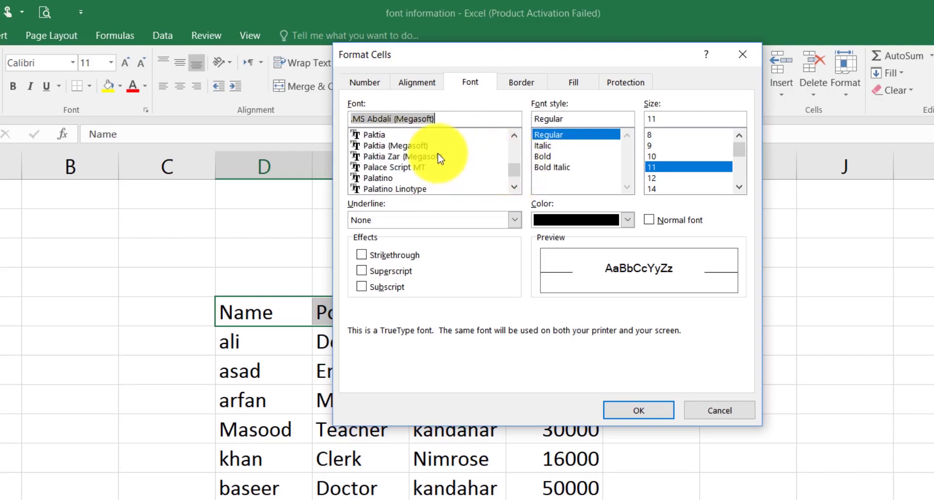
scroll(444, 150, up, 10)
click(407, 178)
click(405, 167)
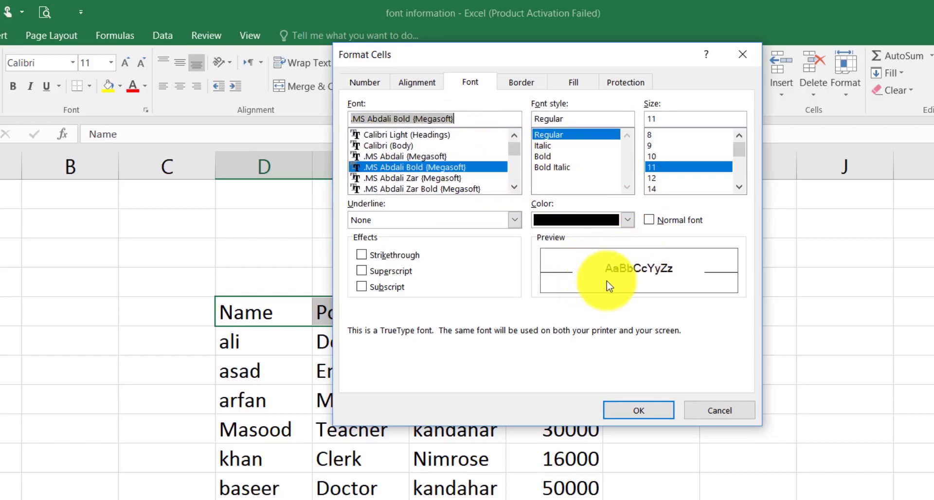
scroll(508, 156, down, 5)
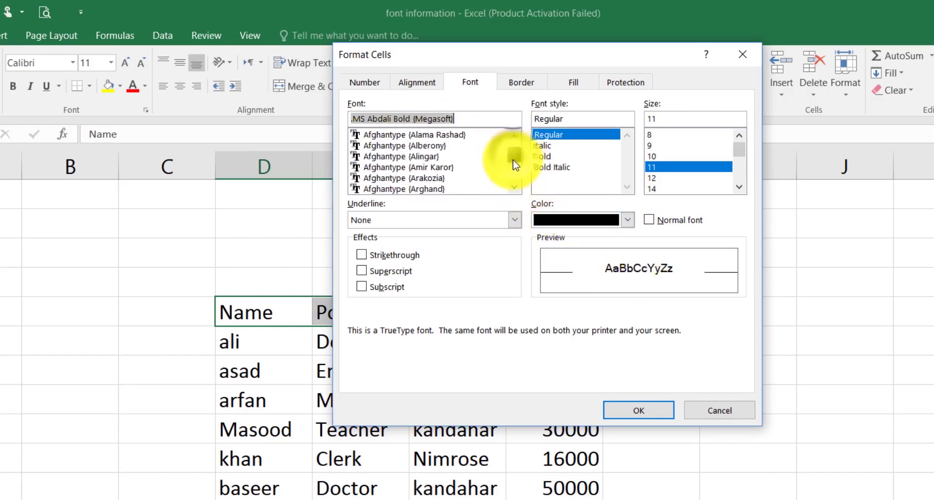
click(413, 157)
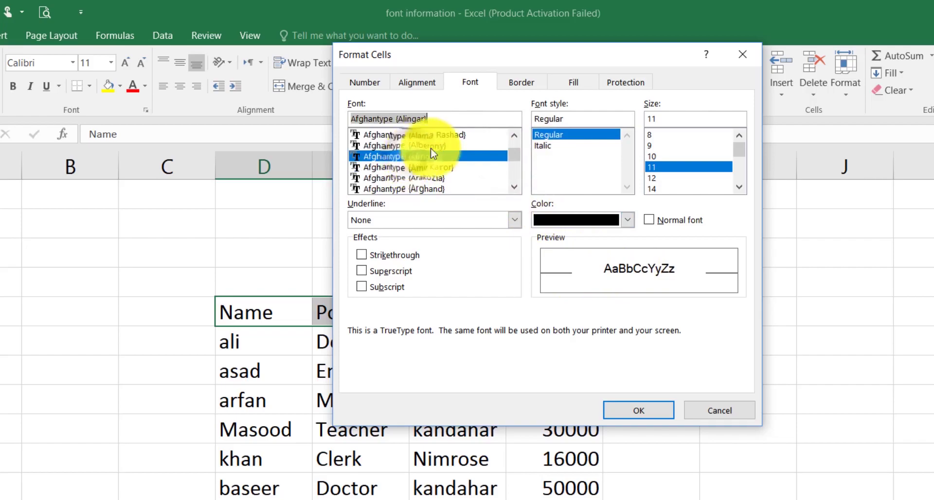
scroll(487, 151, up, 5)
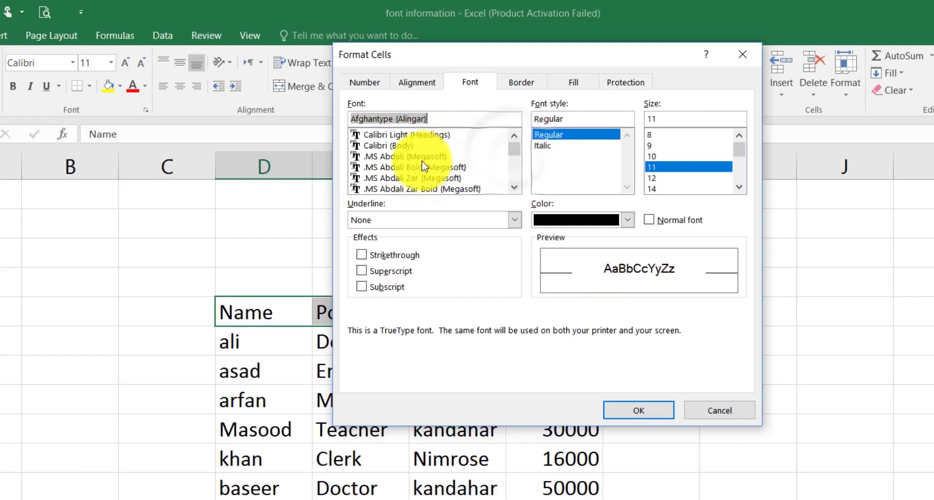
click(428, 145)
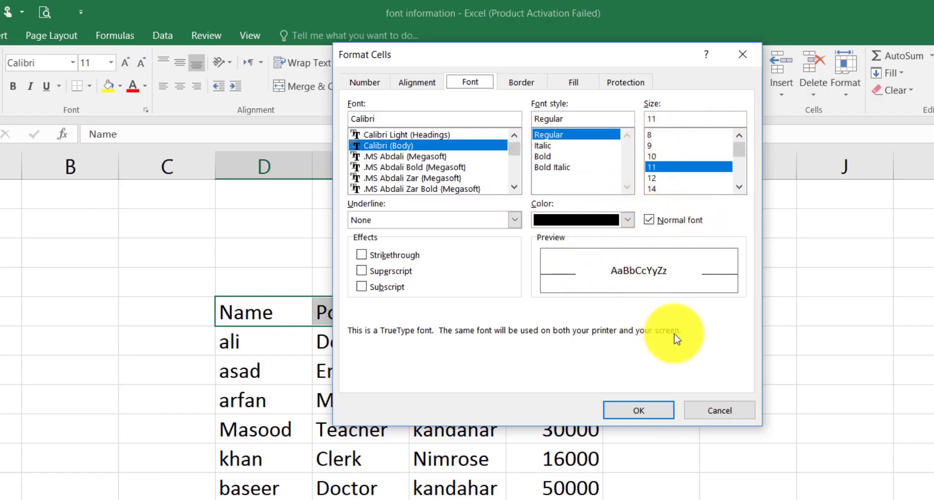
click(698, 414)
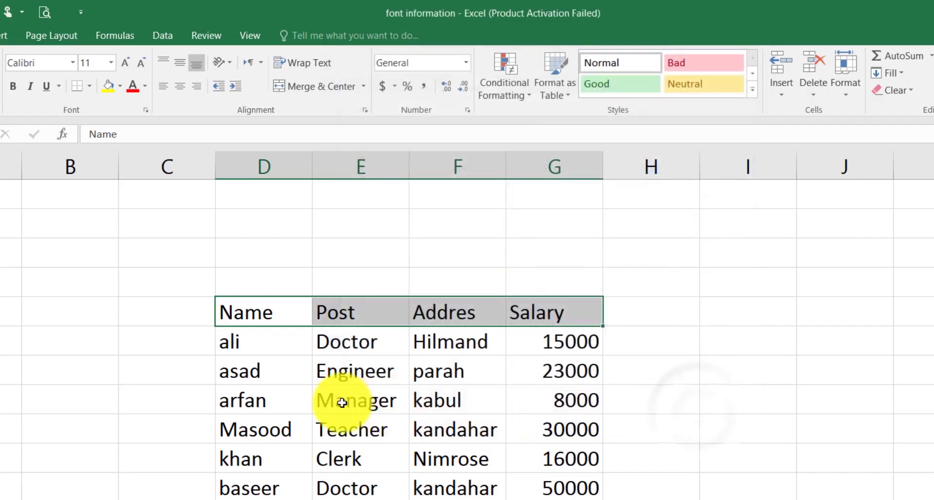
click(71, 62)
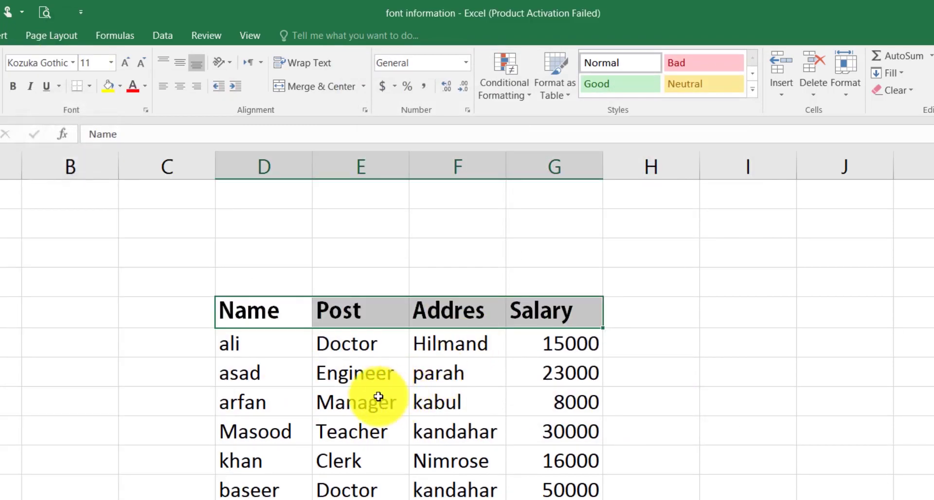
click(146, 110)
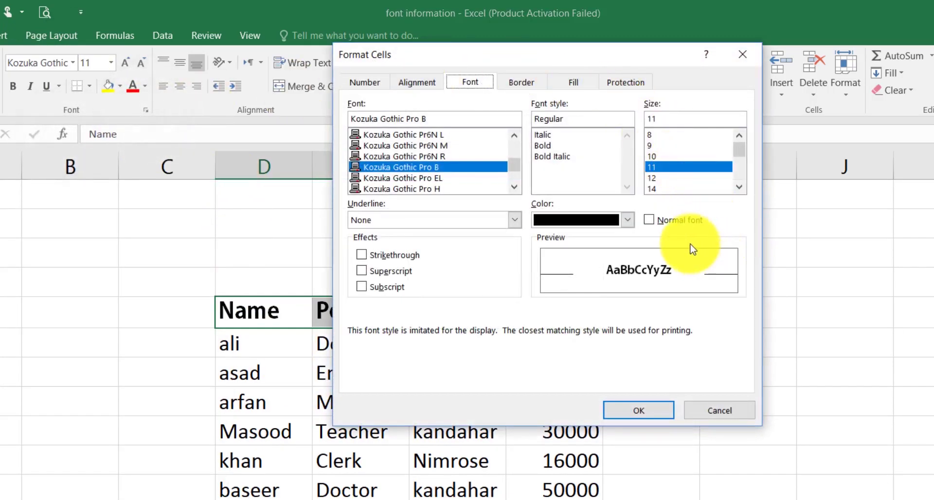
click(652, 222)
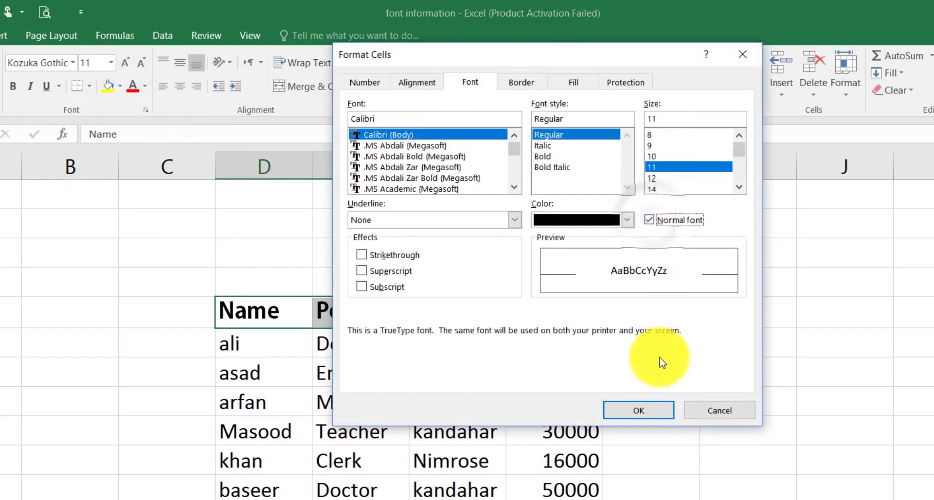
click(639, 409)
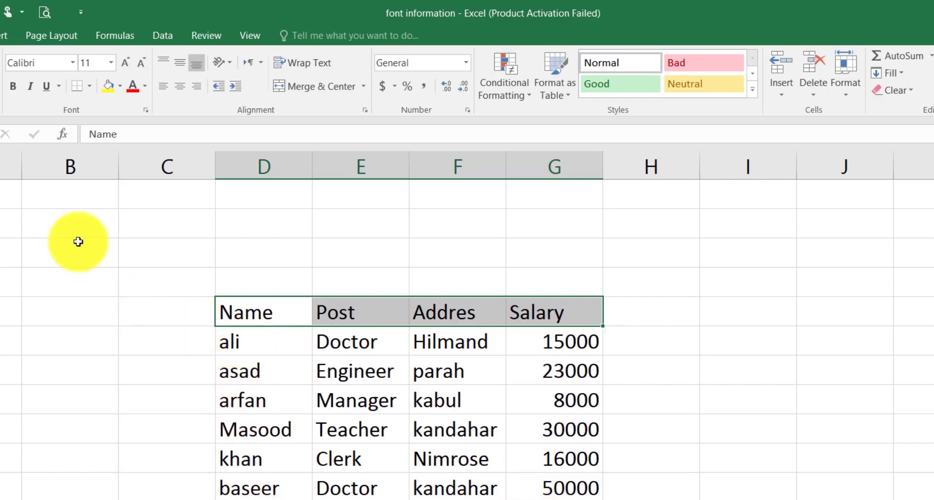
click(146, 110)
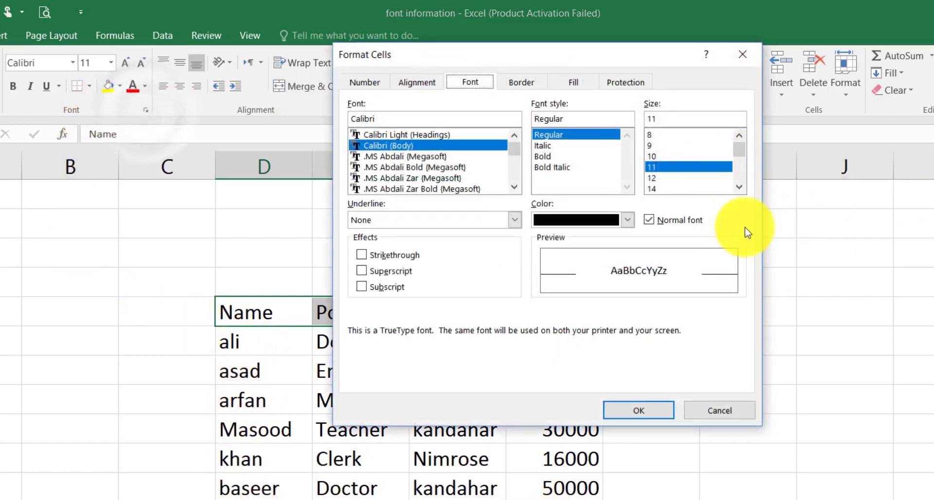
click(628, 220)
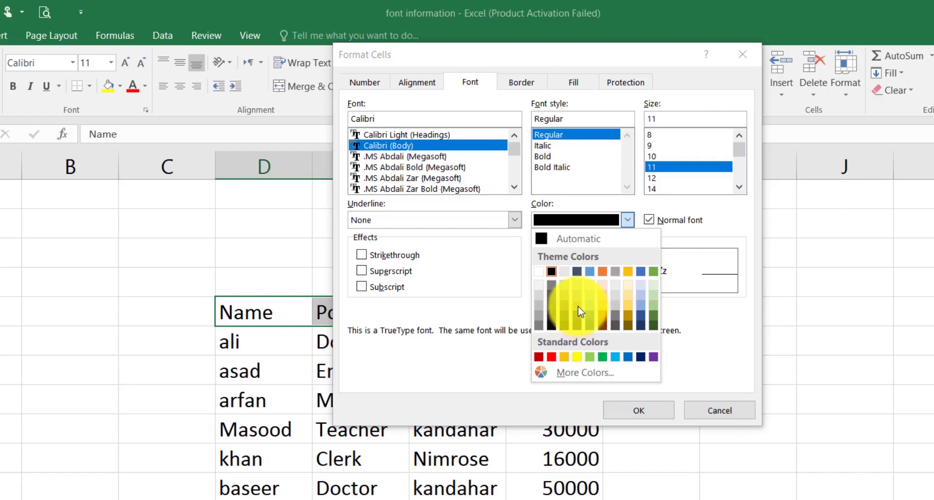
click(514, 223)
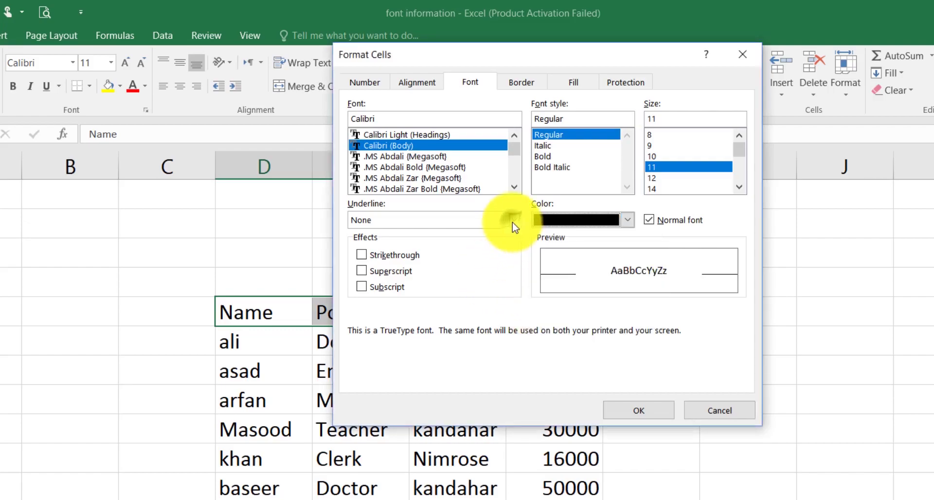
click(513, 221)
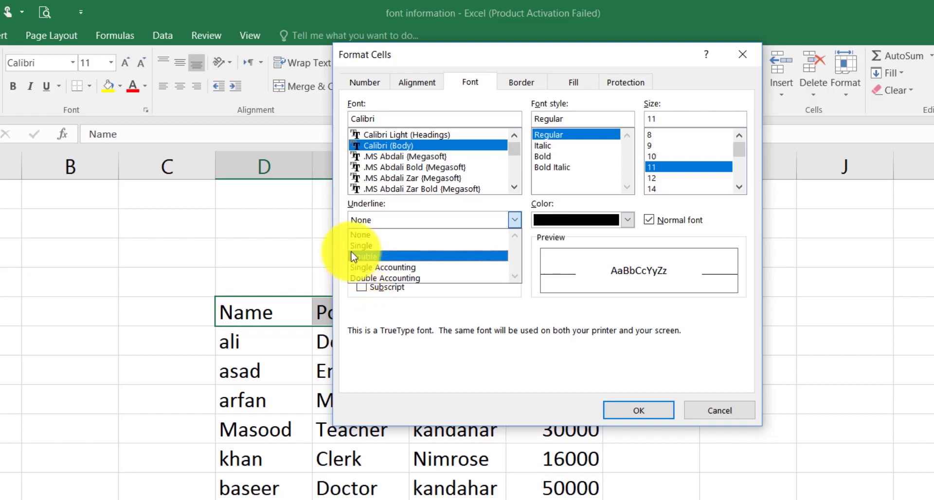
click(514, 220)
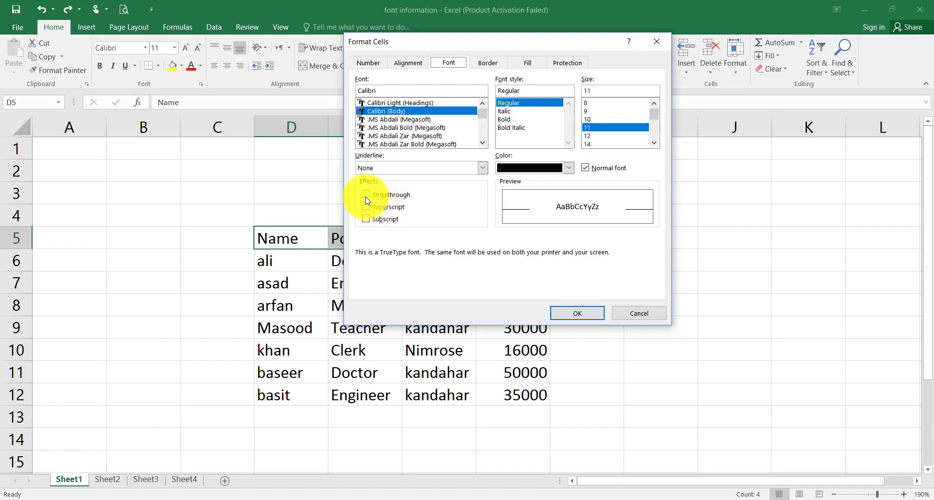
click(578, 311)
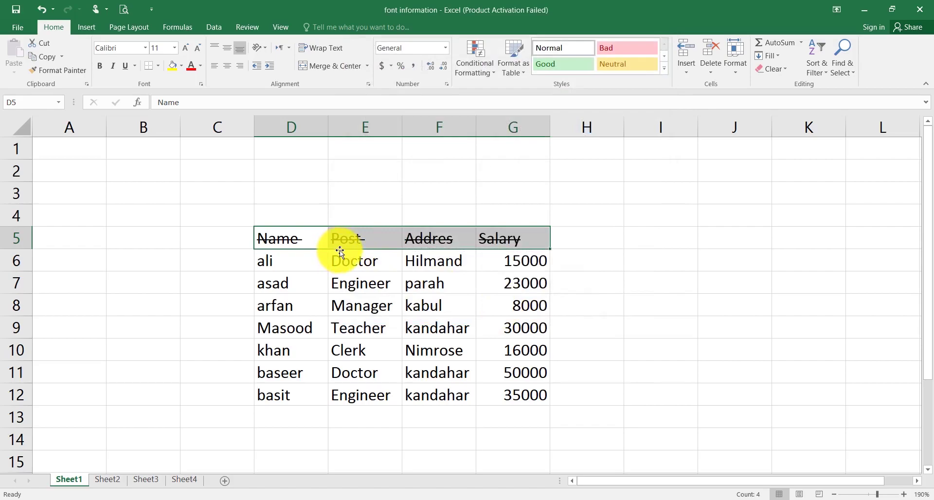
scroll(340, 250, down, 1)
key(alt)
key(h)
key(f)
key(n)
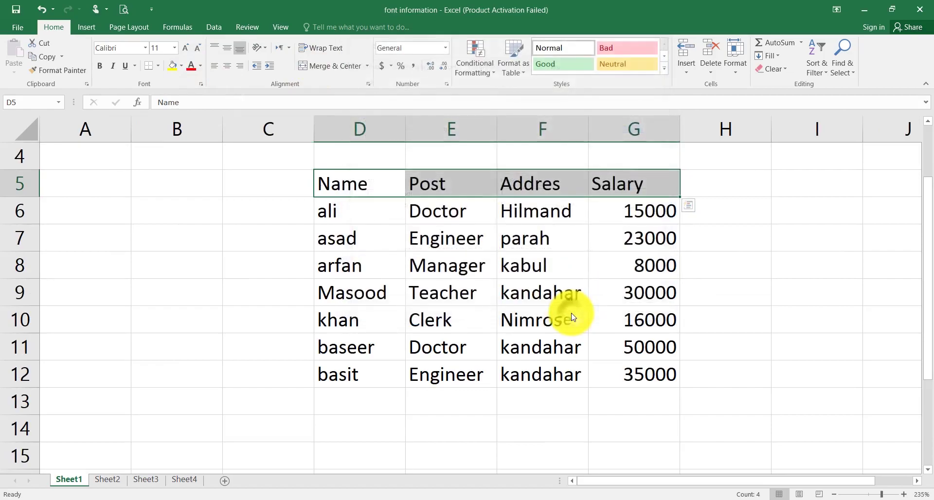
key(ctrl+1)
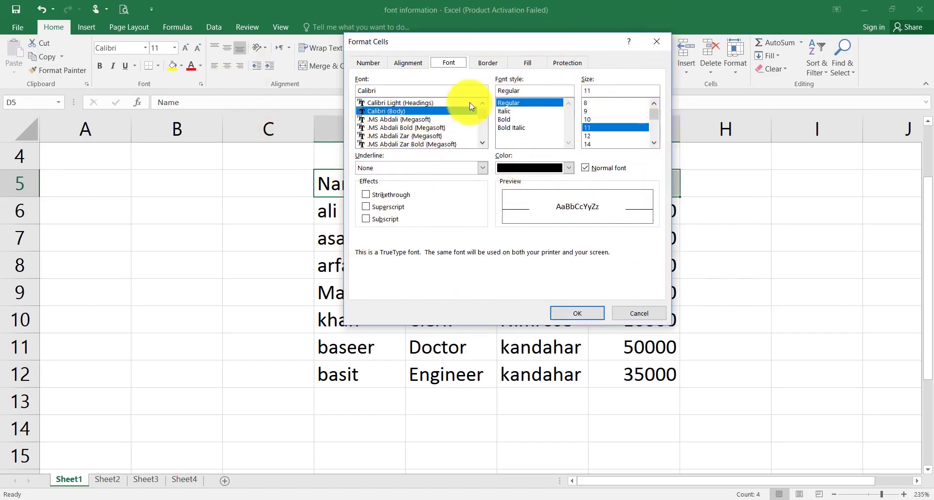
click(576, 314)
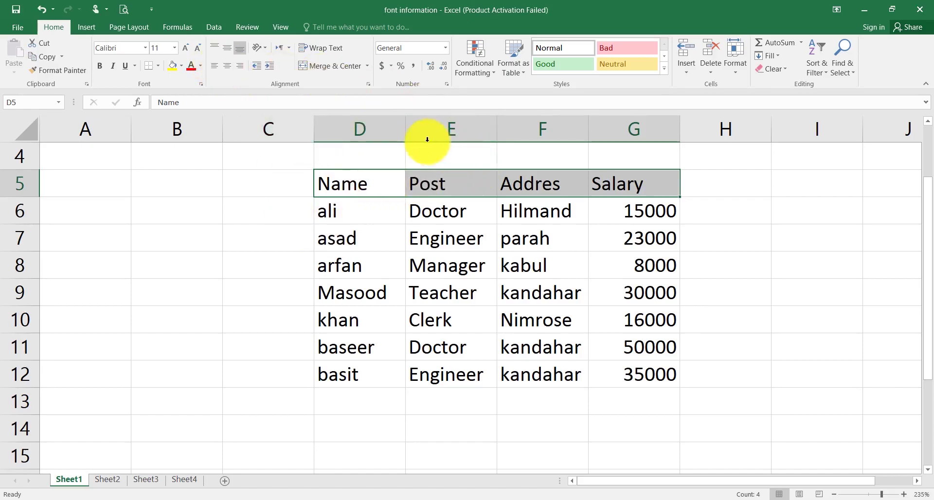
Widen columns D and E, make header row 5 taller, and select header cells D5:G5.
click(366, 130)
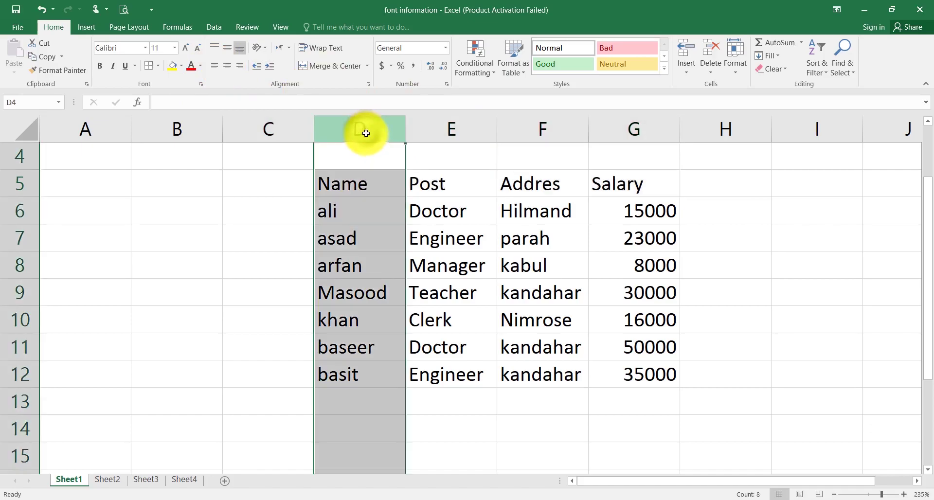
click(405, 129)
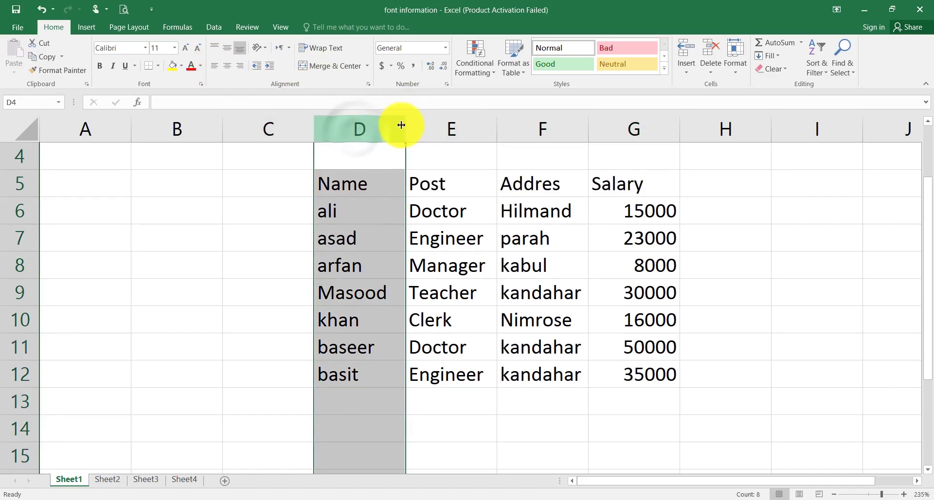
drag(406, 128, 424, 126)
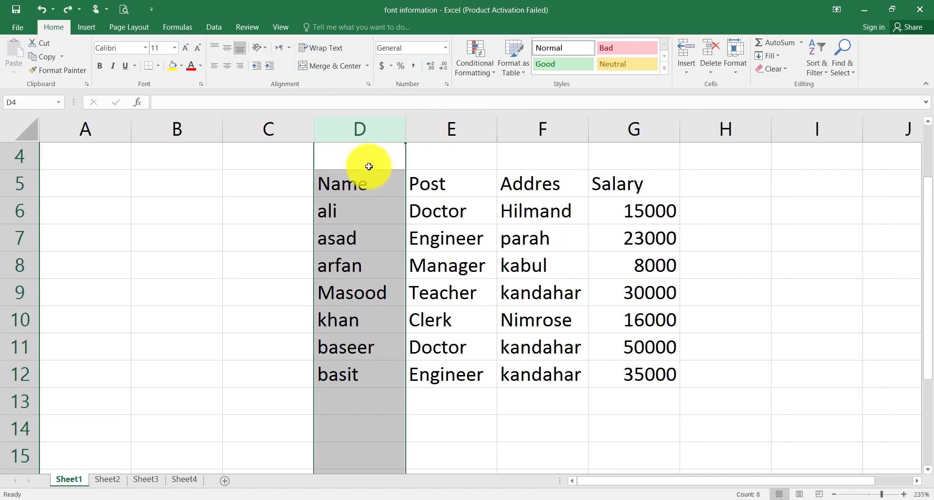
drag(424, 127, 420, 127)
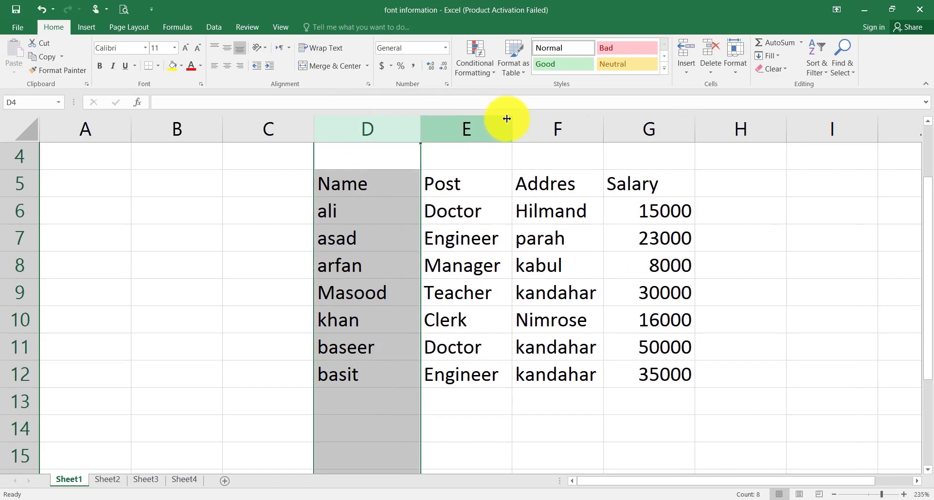
drag(512, 121, 523, 121)
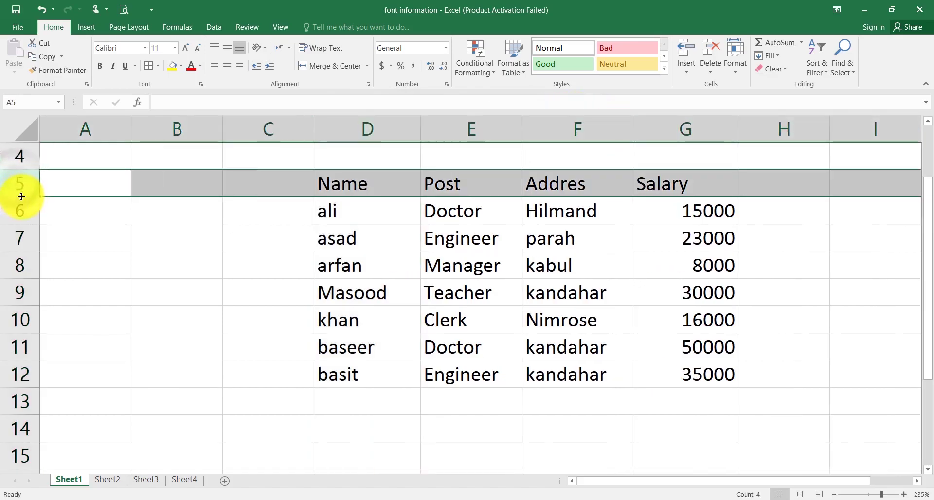
drag(16, 196, 17, 211)
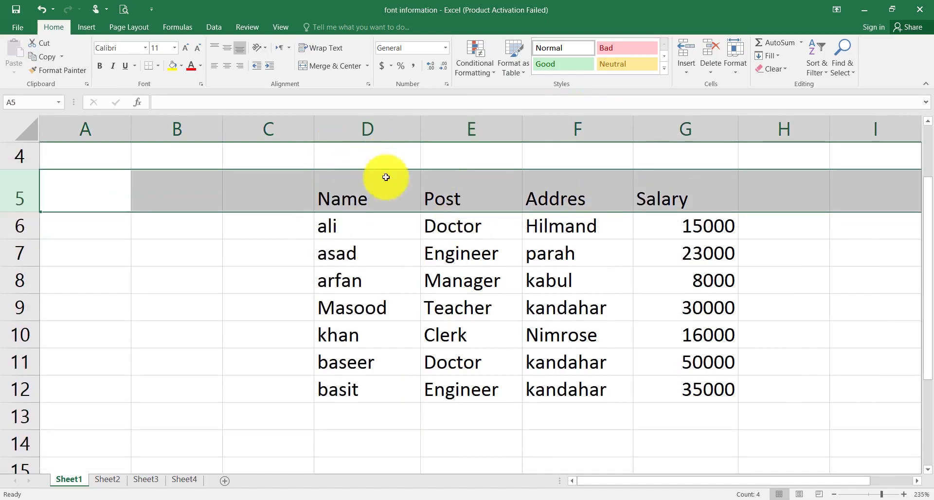
mouse_move(365, 182)
mouse_down()
mouse_move(597, 170)
mouse_move(659, 179)
mouse_up()
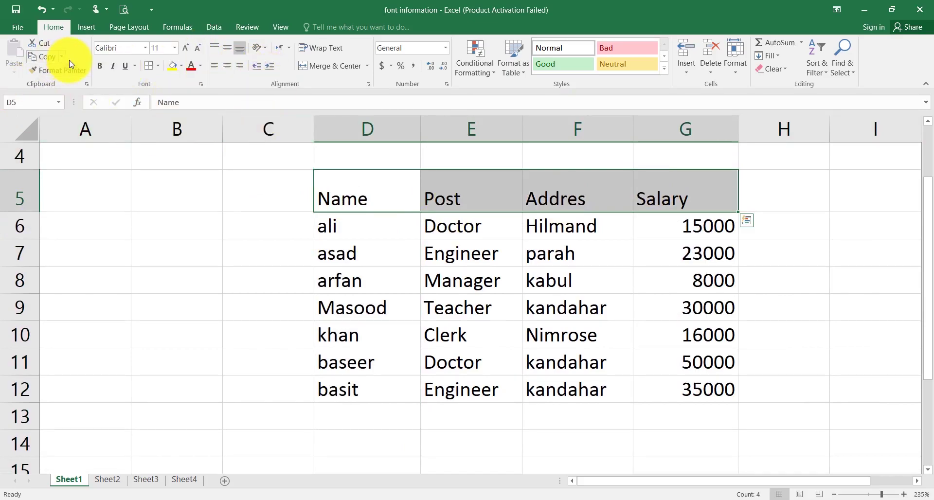
Apply thick solid outer and inside borders to D5:G5 through More Borders.
click(158, 66)
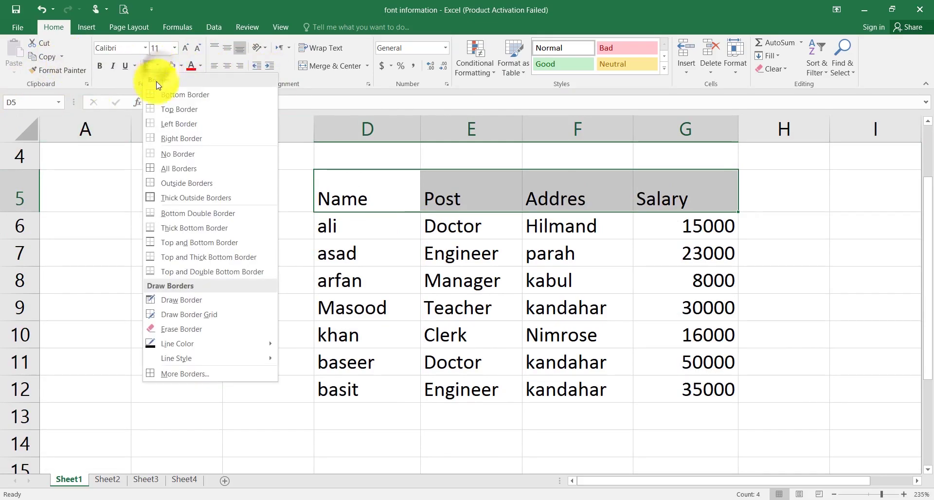
click(167, 198)
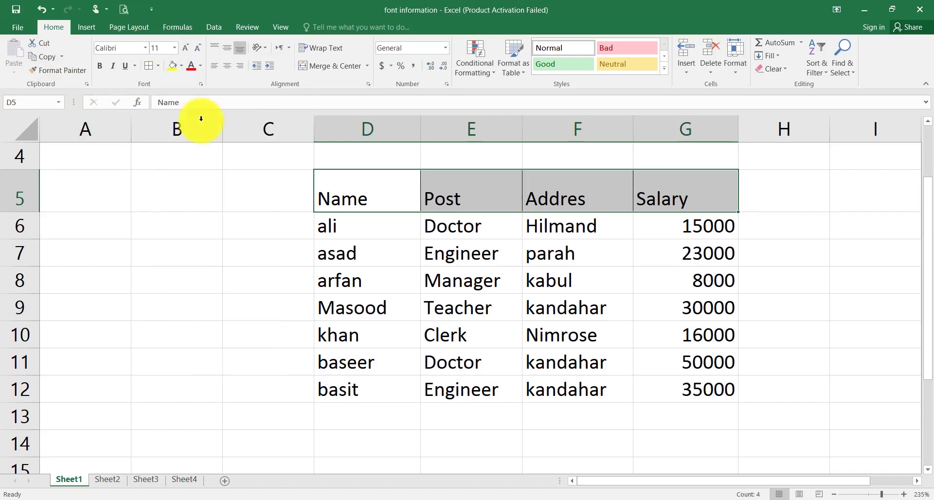
click(158, 66)
click(166, 274)
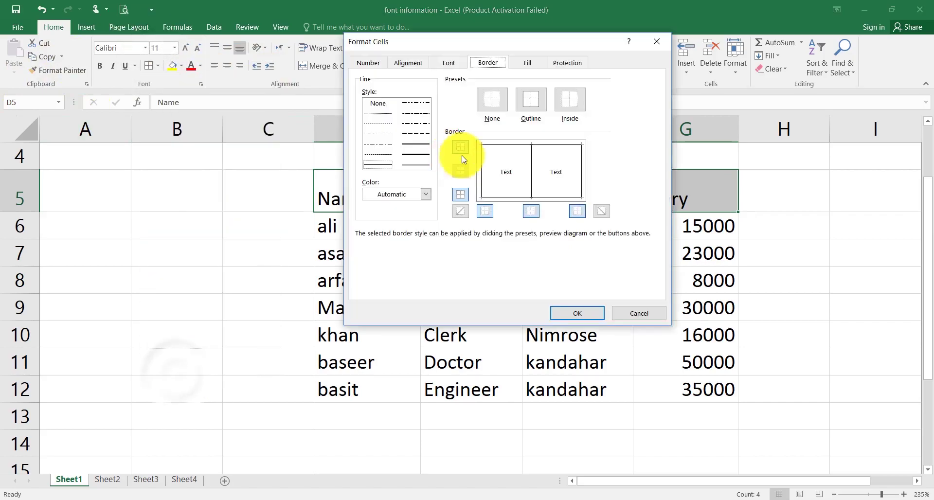
click(408, 149)
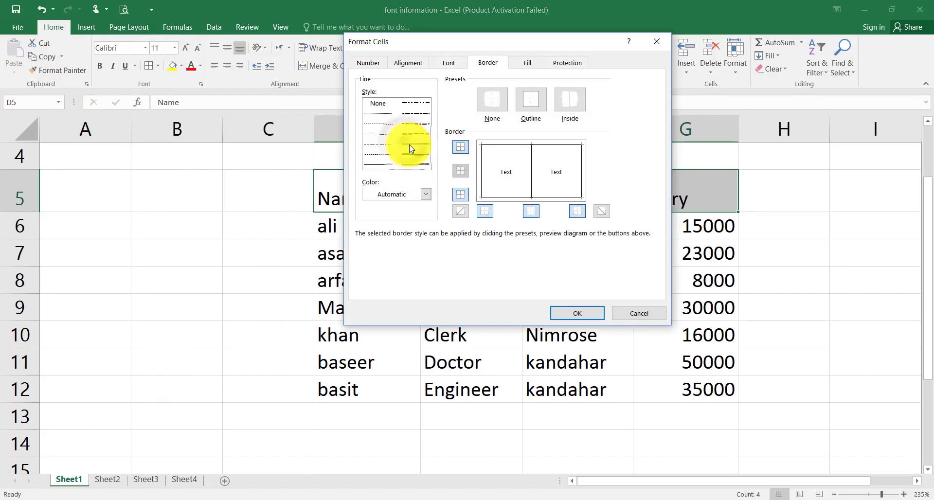
click(529, 164)
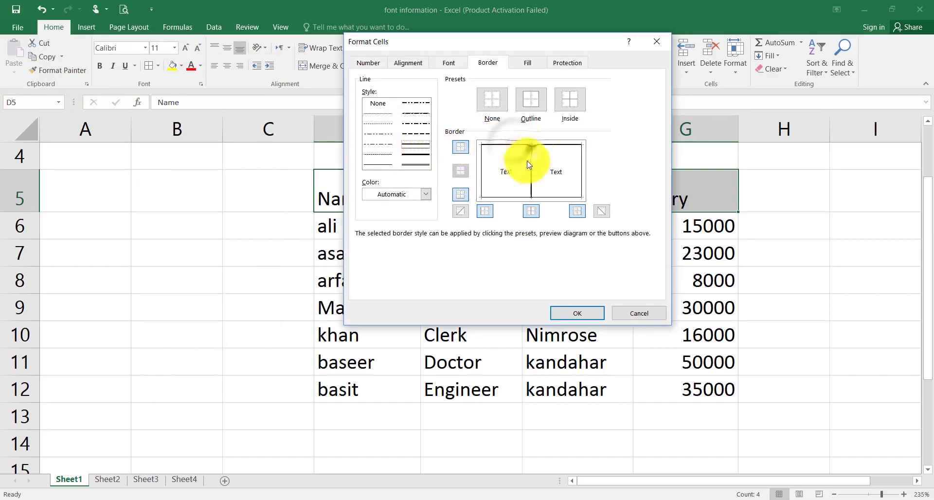
click(483, 170)
click(582, 164)
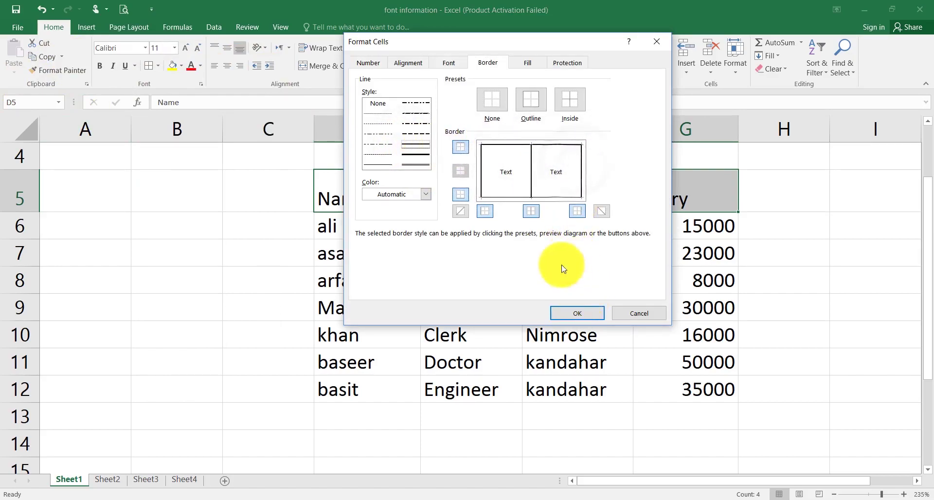
click(517, 198)
click(576, 314)
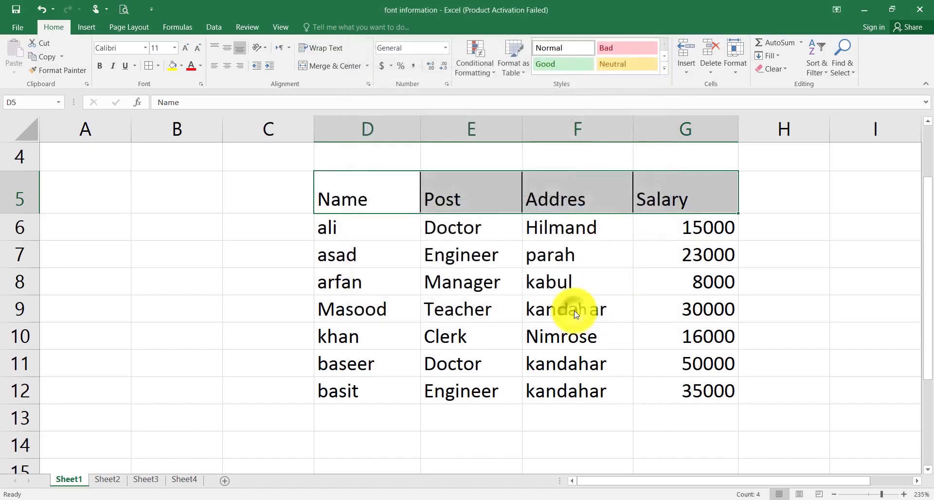
click(268, 179)
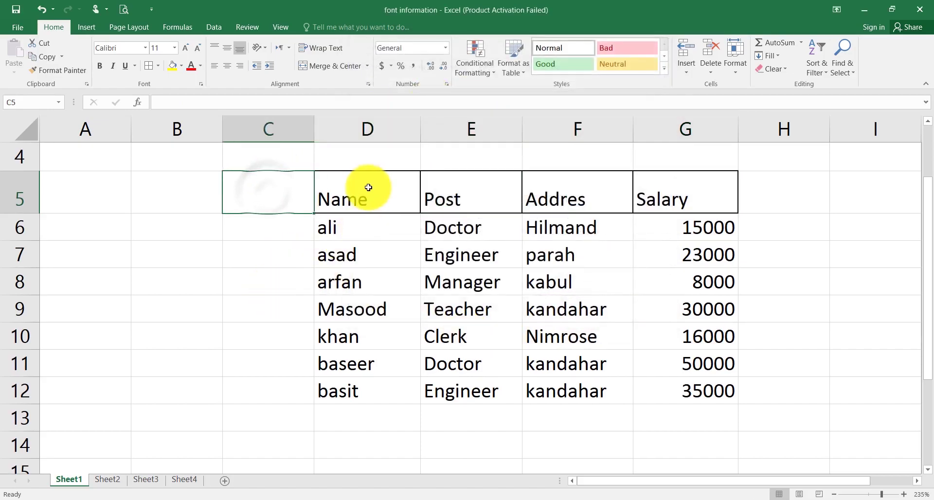
Give header cells Name through Salary a grey fill with bold brown text.
drag(367, 187, 664, 188)
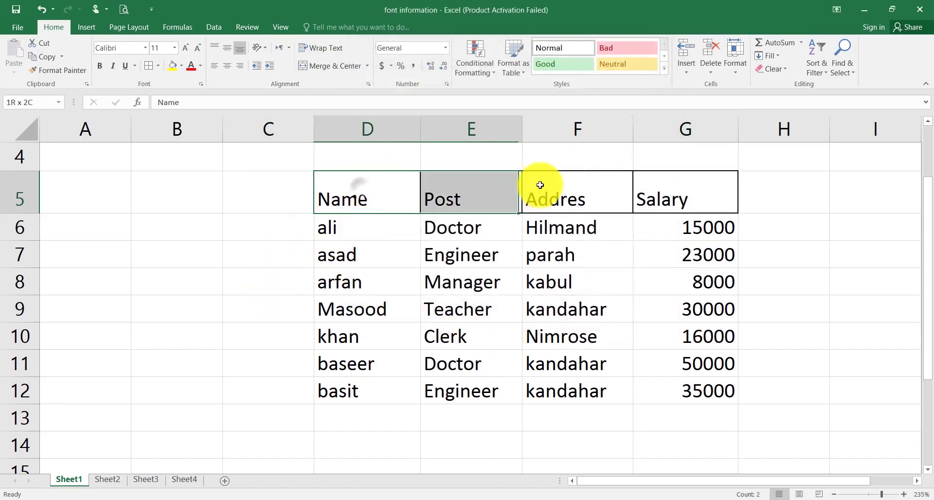
click(181, 65)
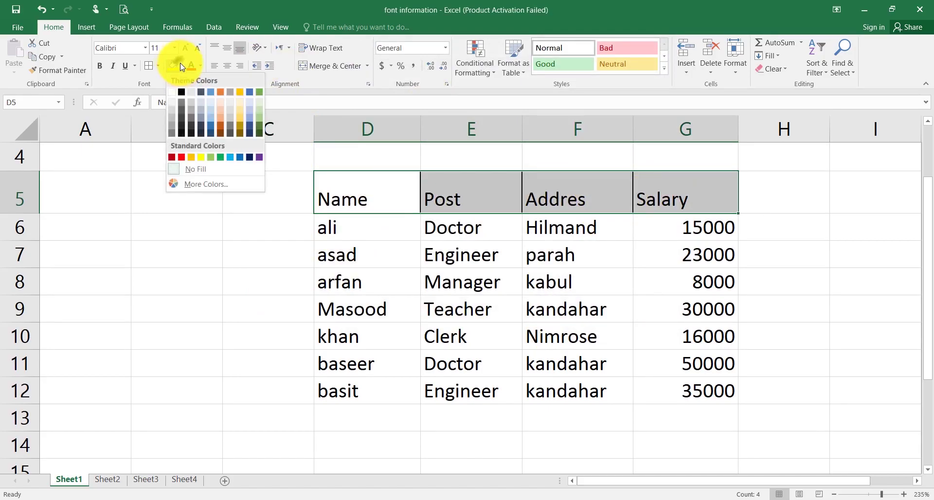
click(192, 109)
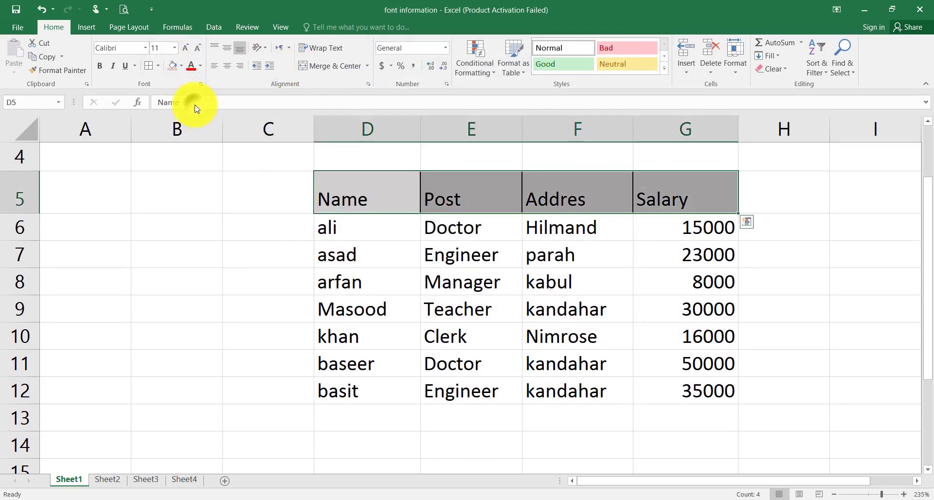
click(200, 65)
click(243, 145)
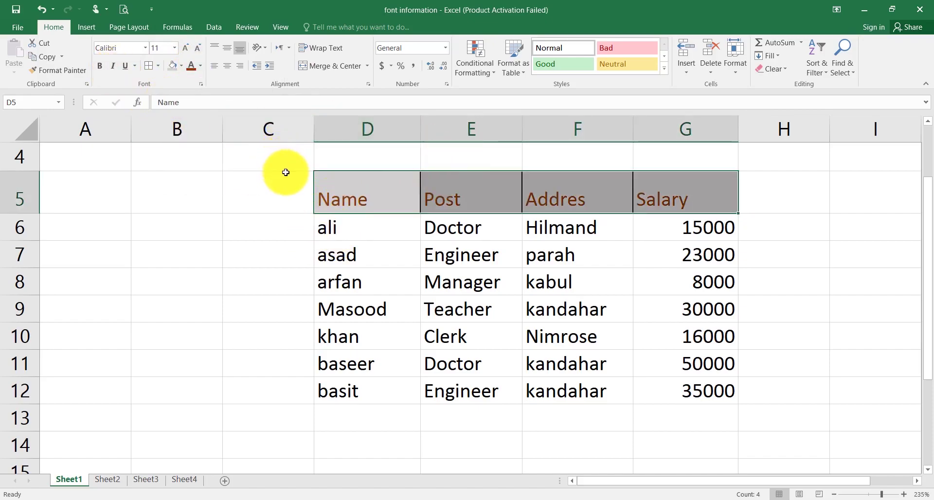
key(ctrl+b)
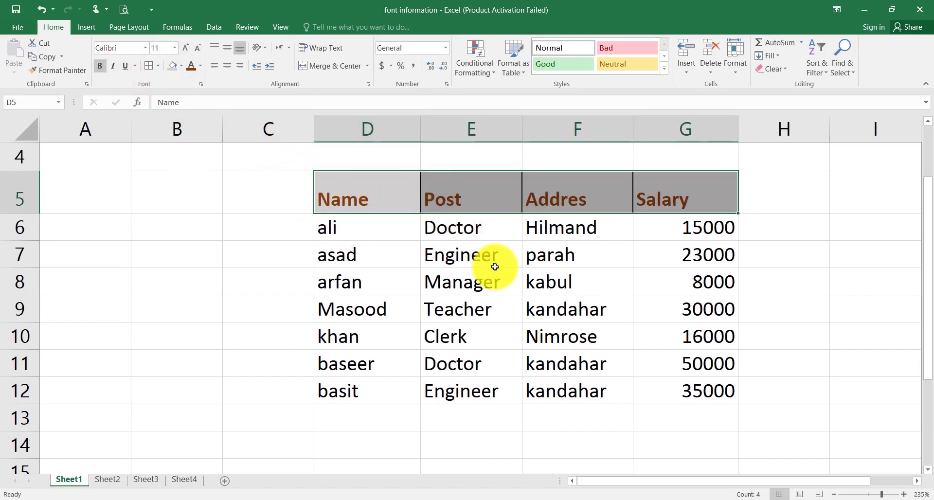
Try top, middle and bottom vertical alignment, leaving the header text bottom-aligned.
click(218, 53)
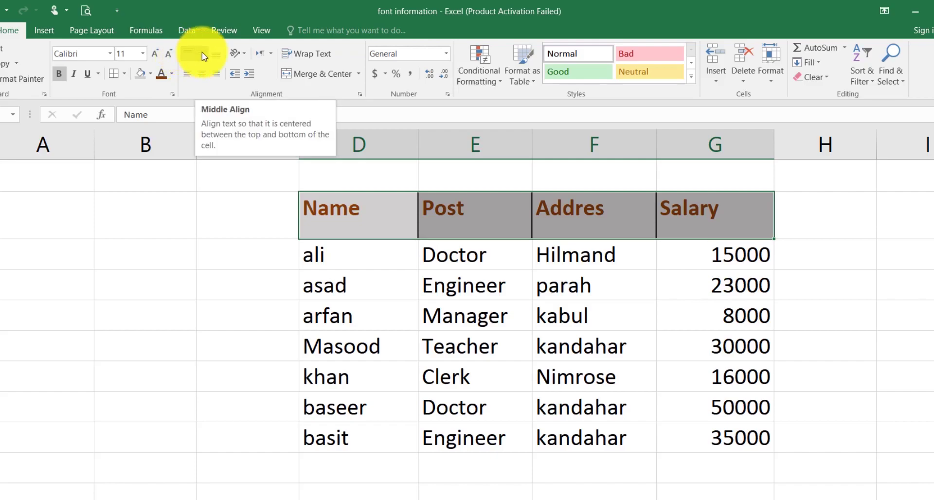
click(203, 53)
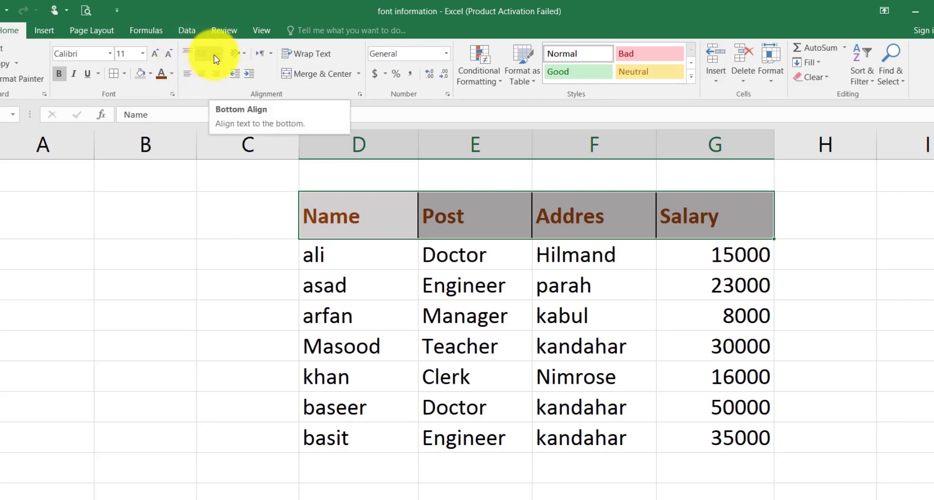
click(216, 58)
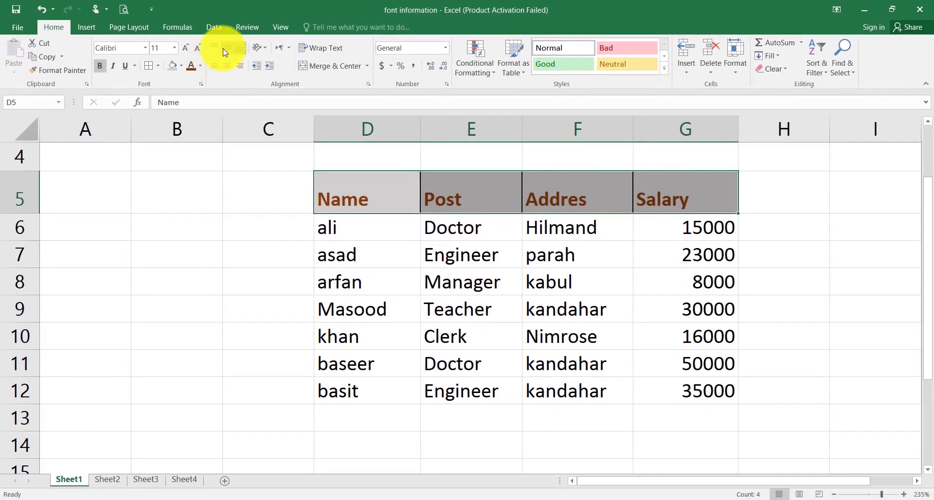
click(224, 49)
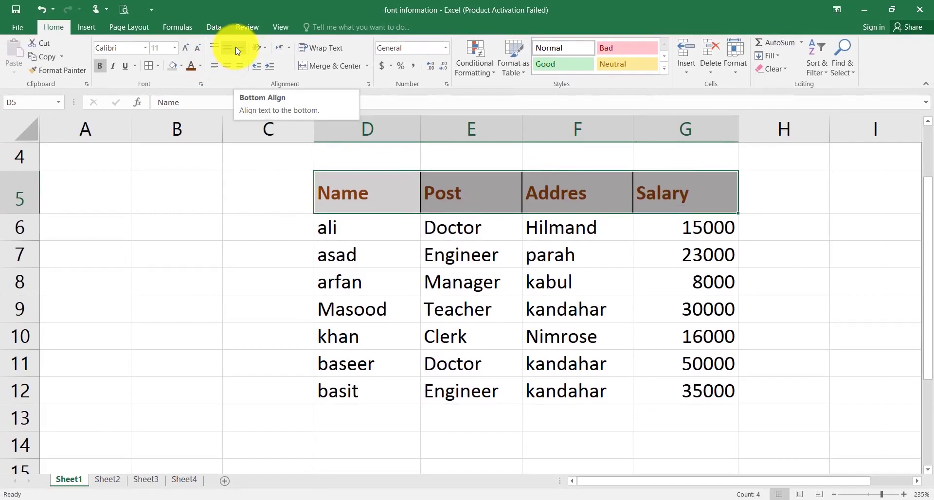
click(237, 49)
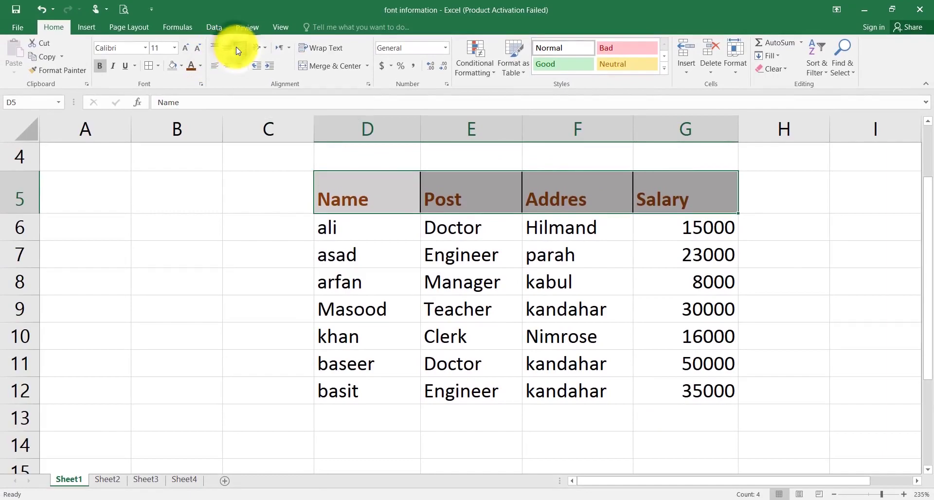
Try left, centre and right alignment, leaving the header labels right-aligned.
click(219, 71)
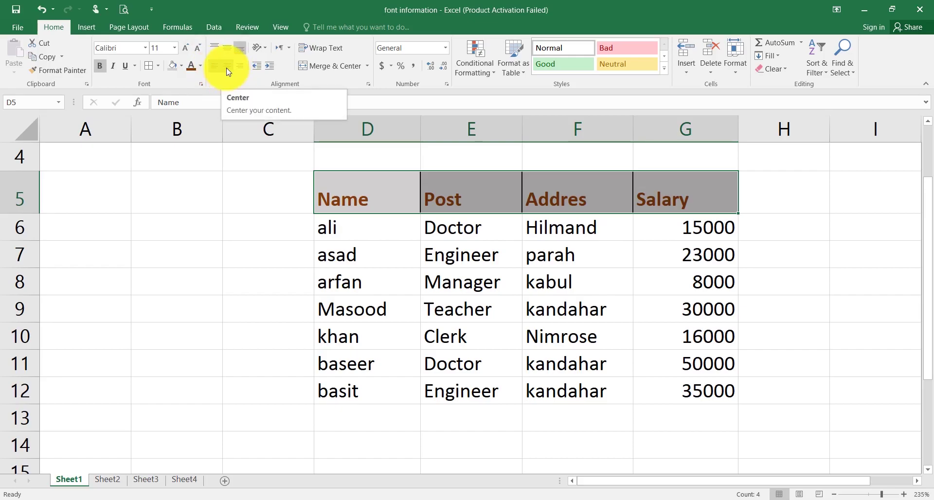
click(228, 71)
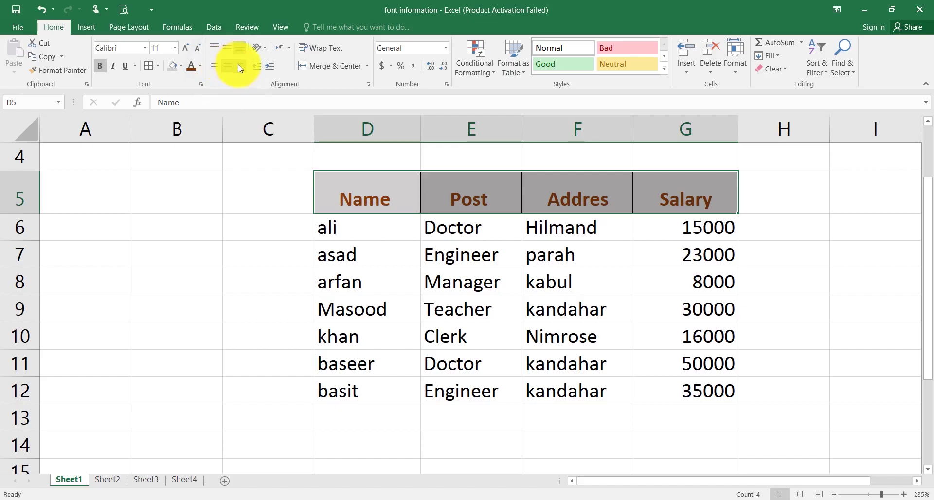
click(238, 65)
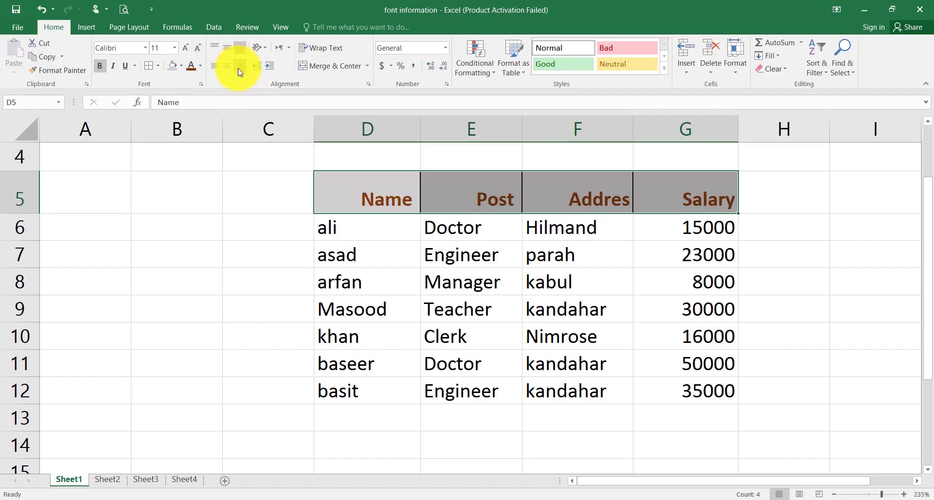
click(257, 47)
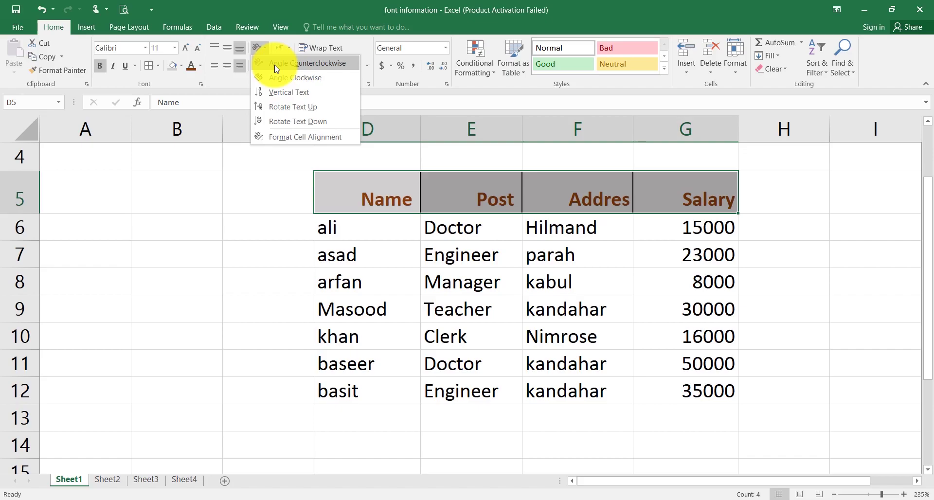
click(275, 66)
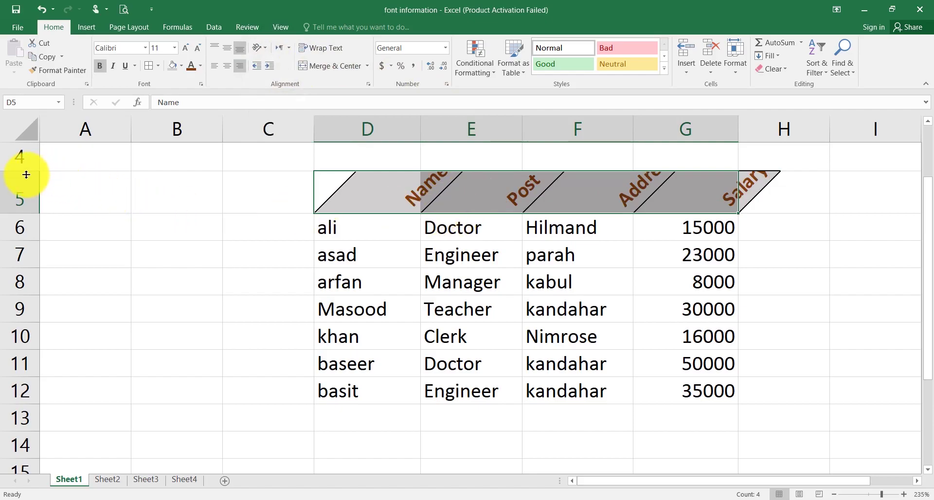
double_click(20, 213)
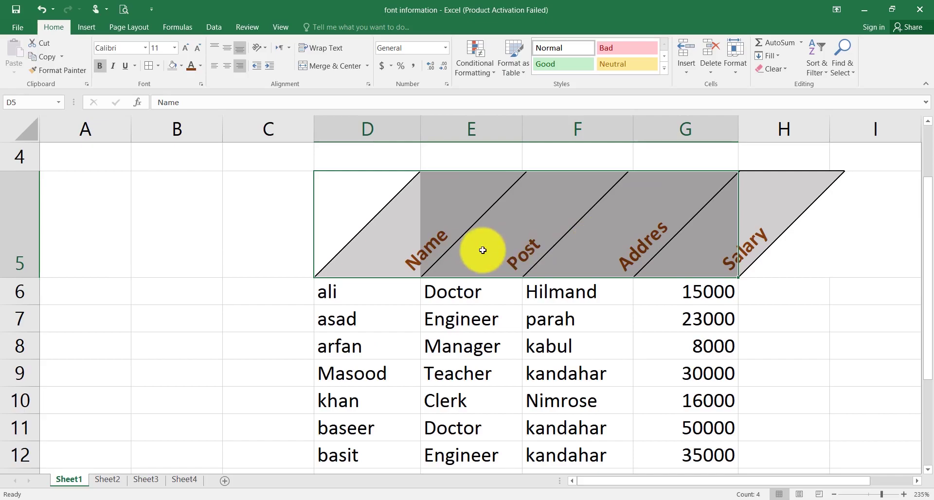
click(265, 49)
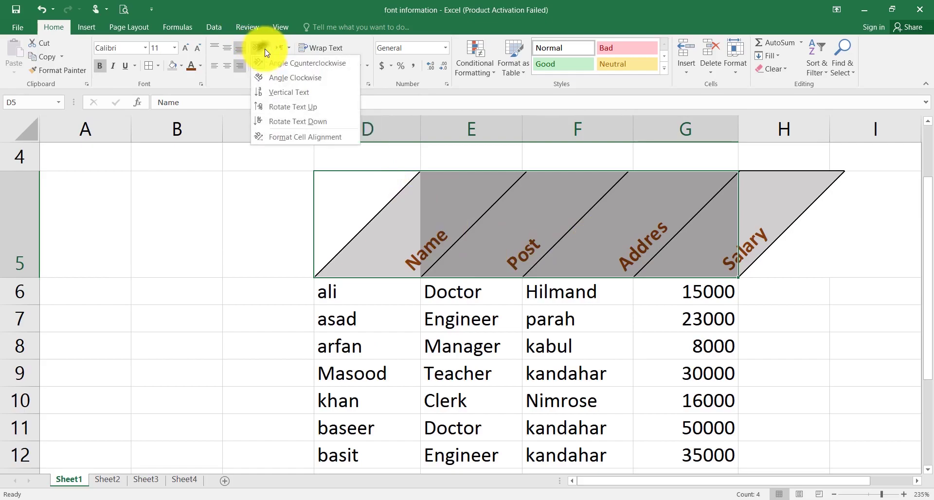
click(271, 77)
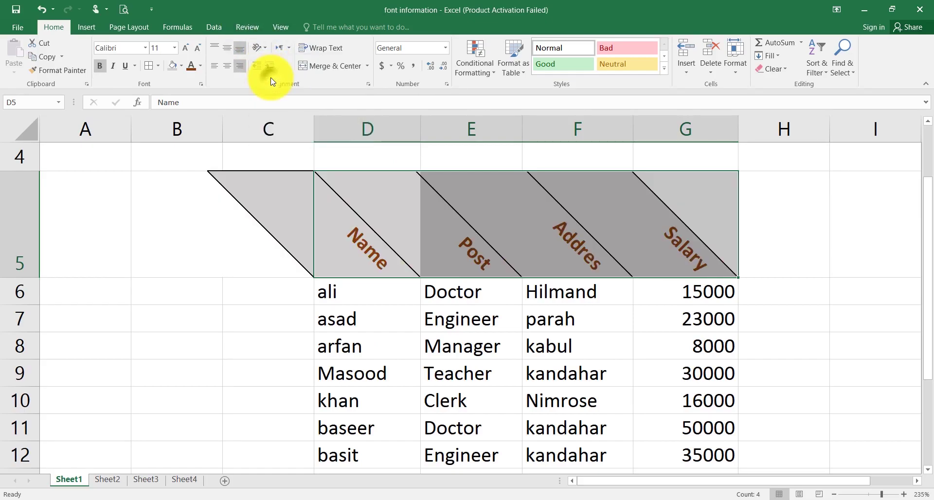
click(259, 48)
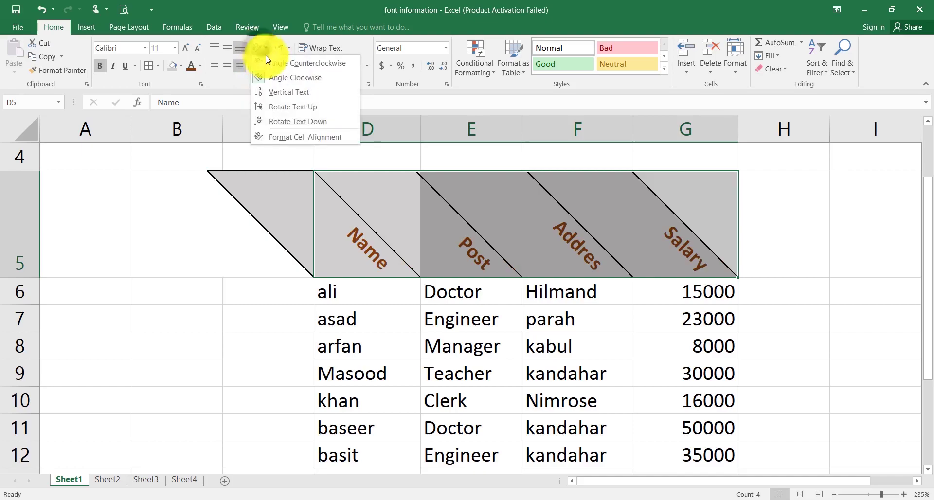
click(276, 93)
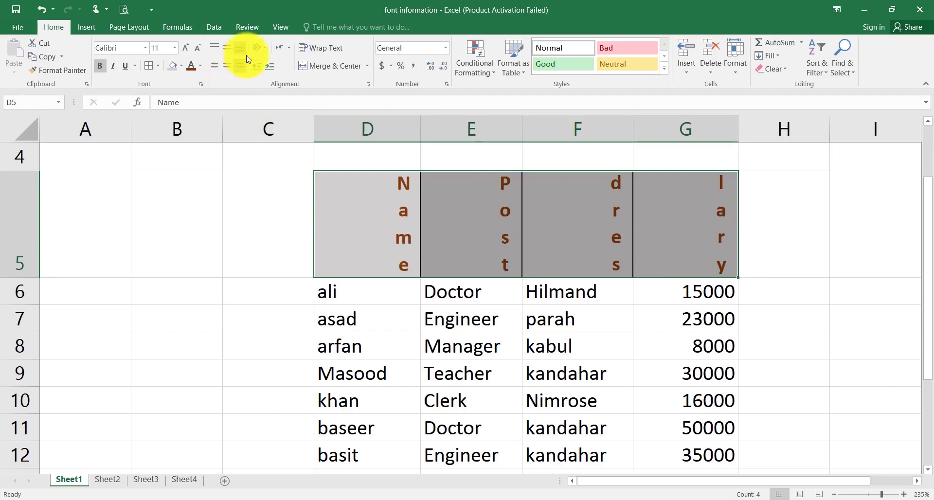
click(260, 47)
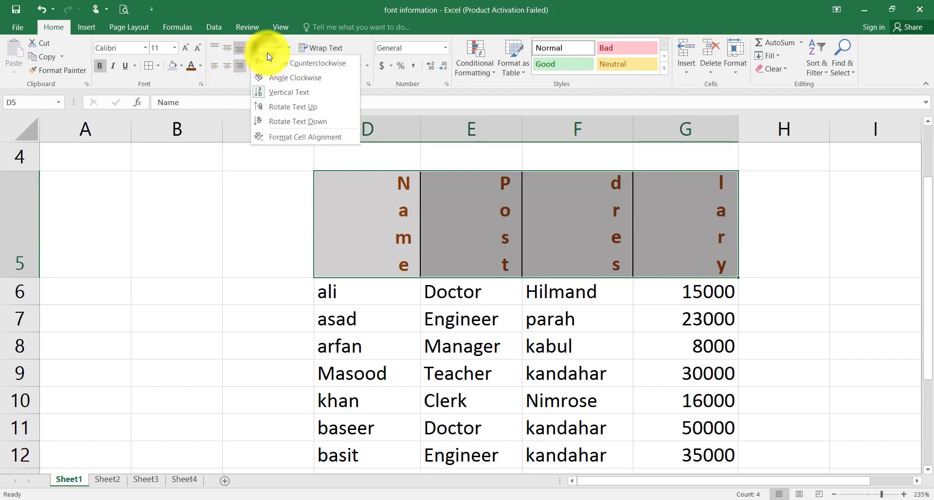
click(269, 106)
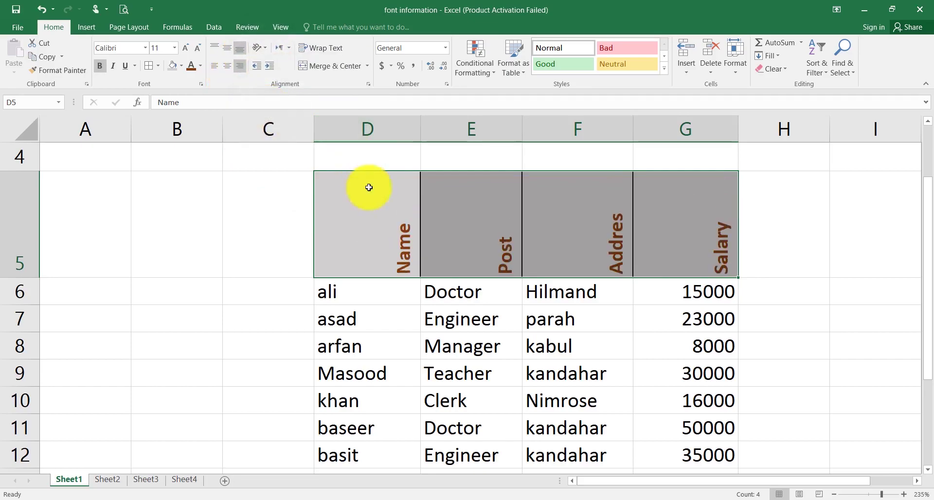
click(259, 48)
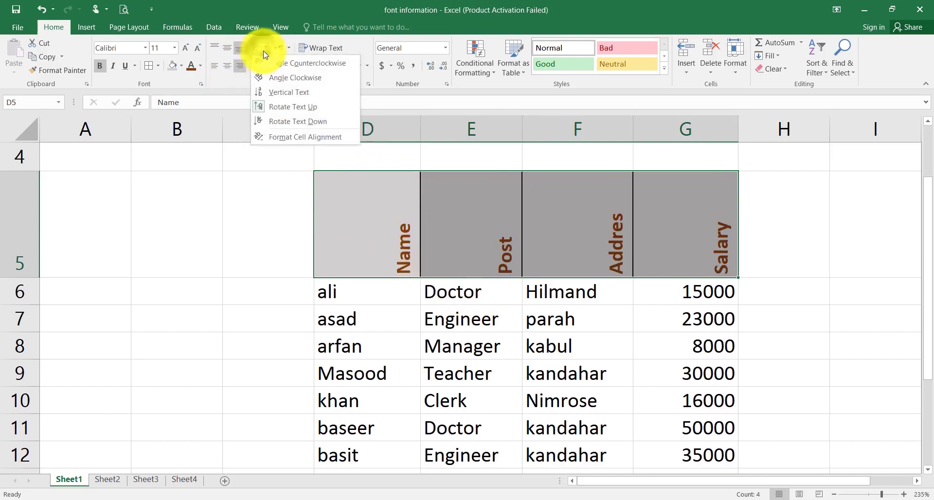
click(281, 122)
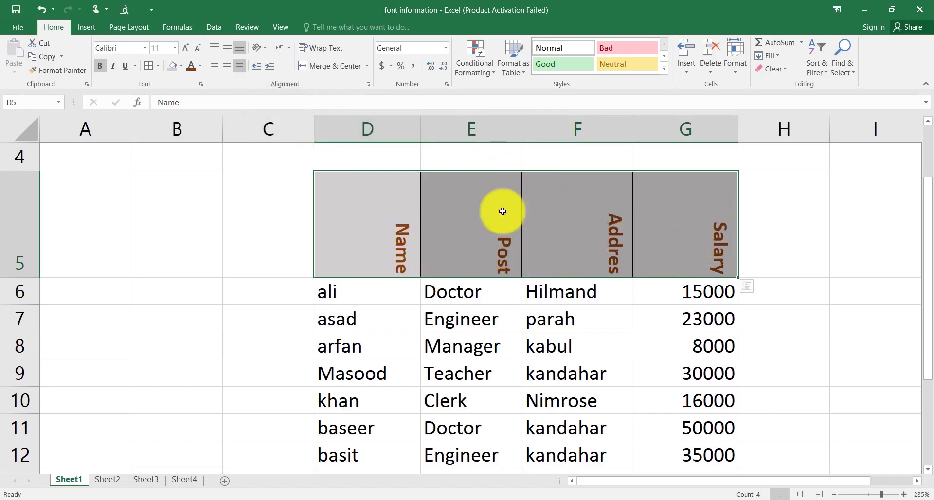
click(264, 53)
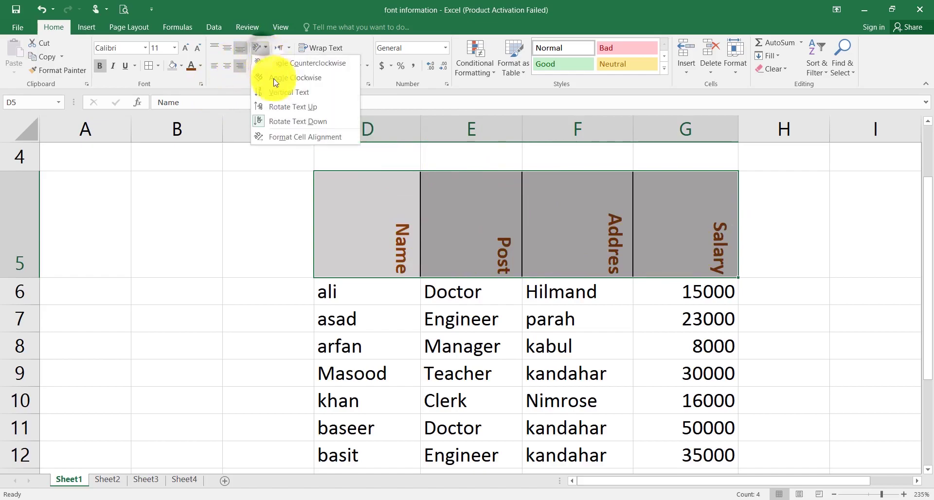
click(272, 106)
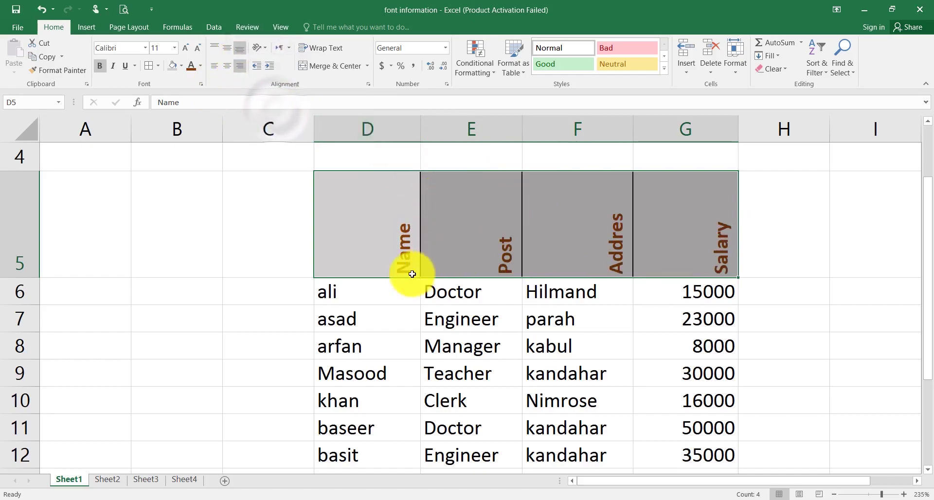
click(265, 54)
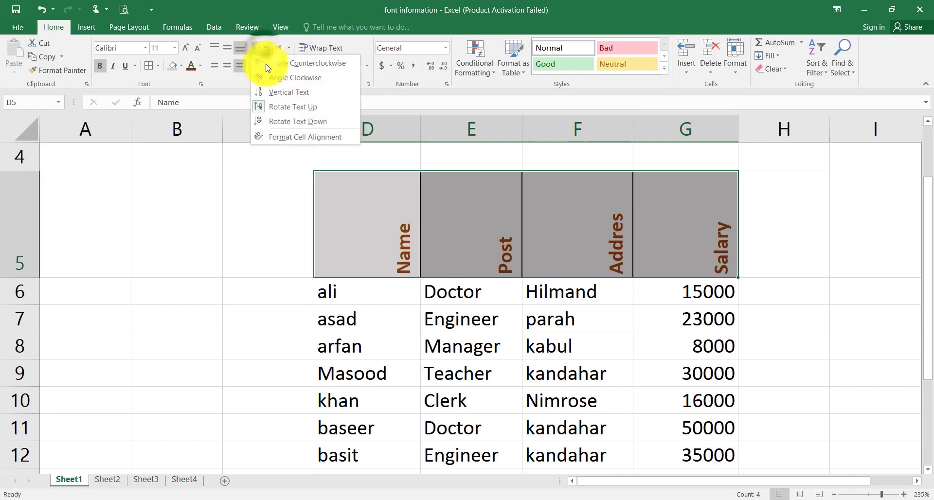
click(284, 139)
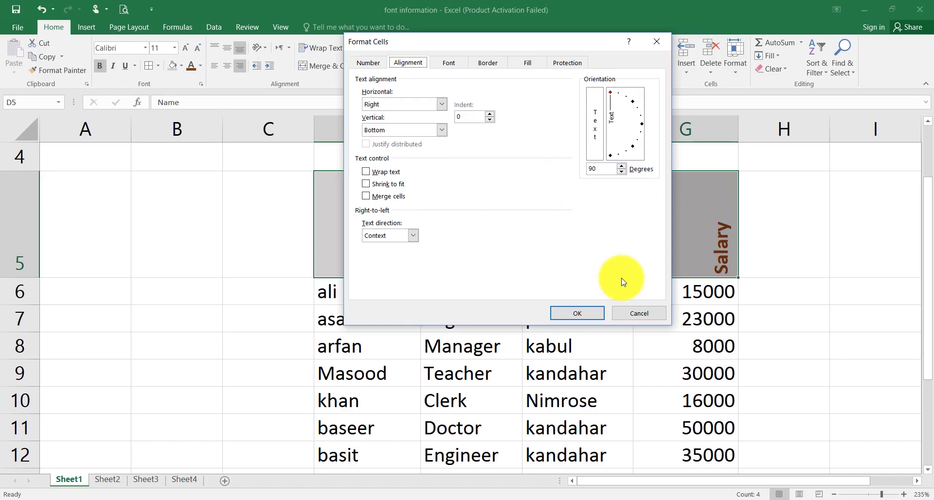
click(617, 313)
click(265, 49)
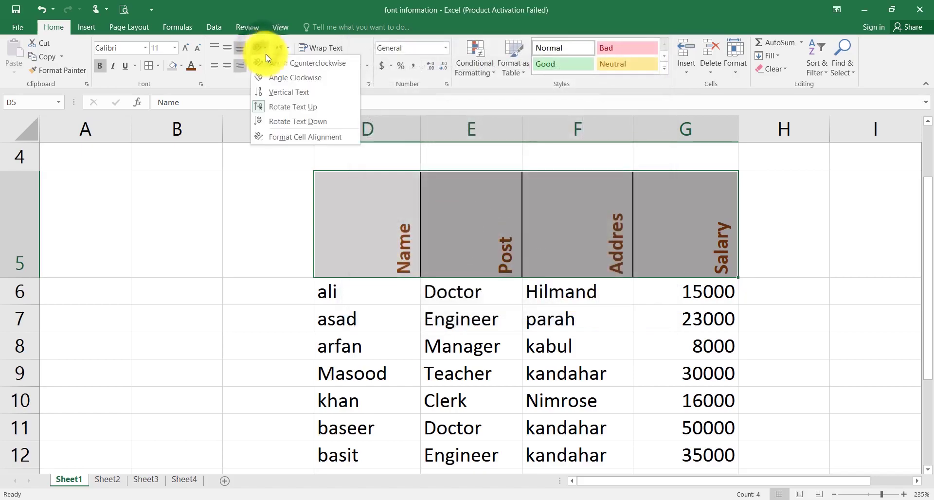
click(271, 63)
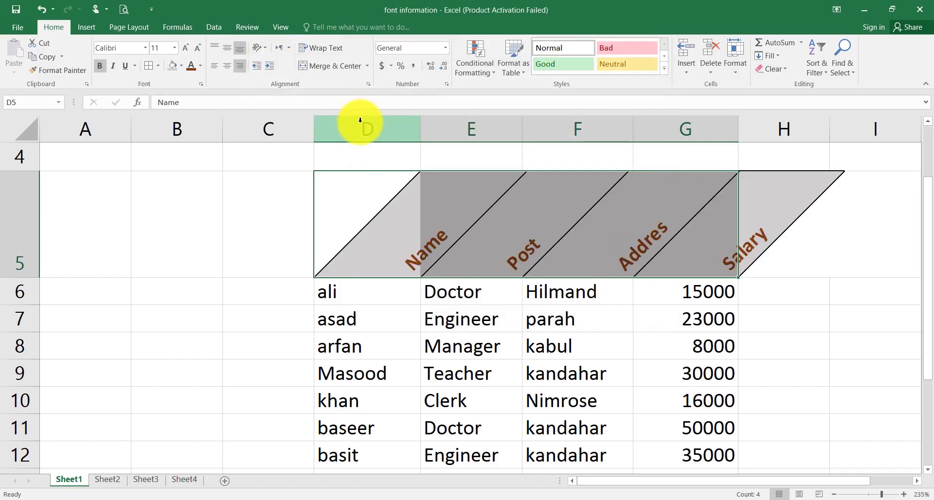
Undo the header slant, then try alignments on Post values E6:E12, ending left-aligned.
key(ctrl+z)
key(ctrl+z)
key(ctrl+z)
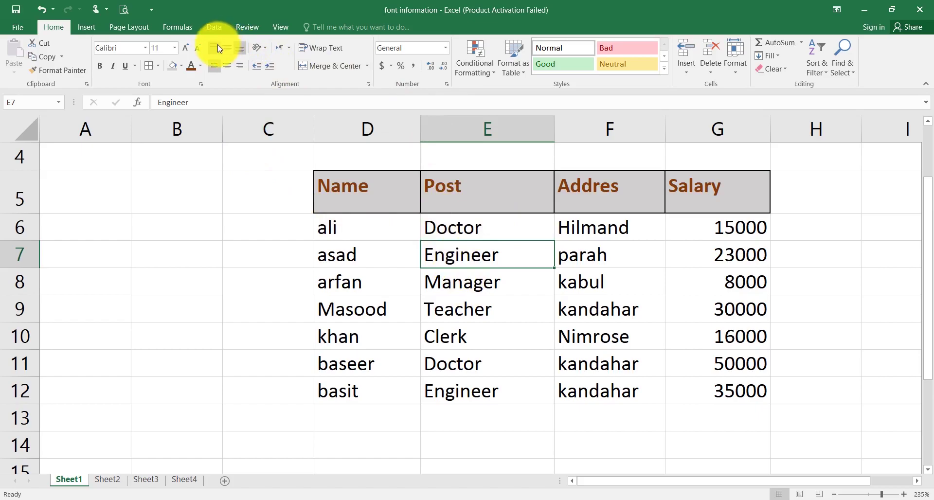
drag(500, 228, 487, 389)
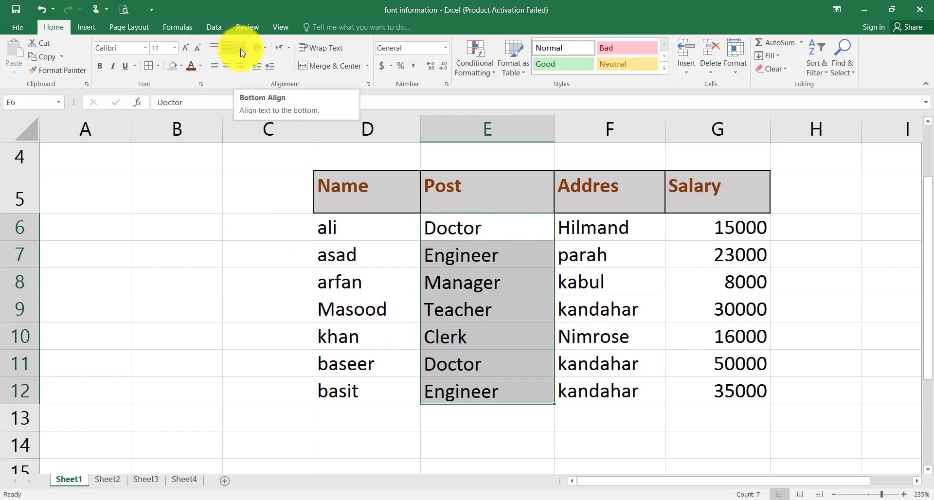
click(237, 52)
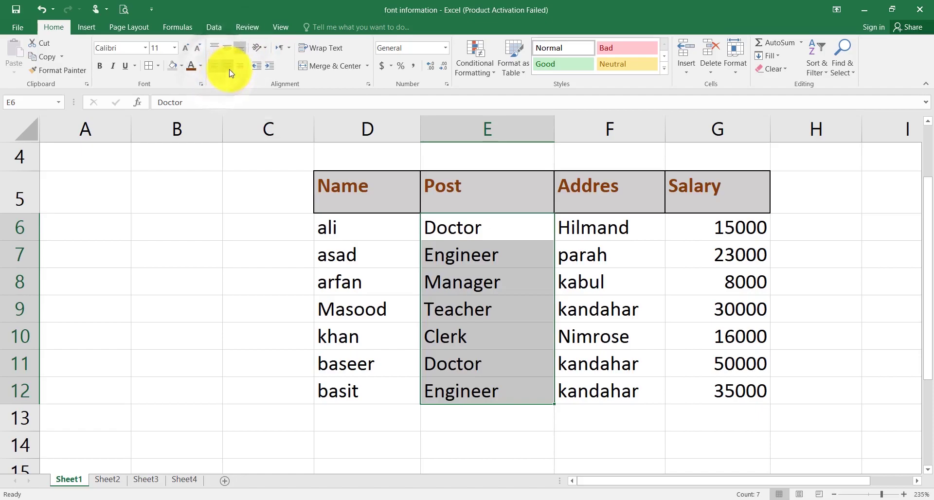
click(228, 67)
click(240, 67)
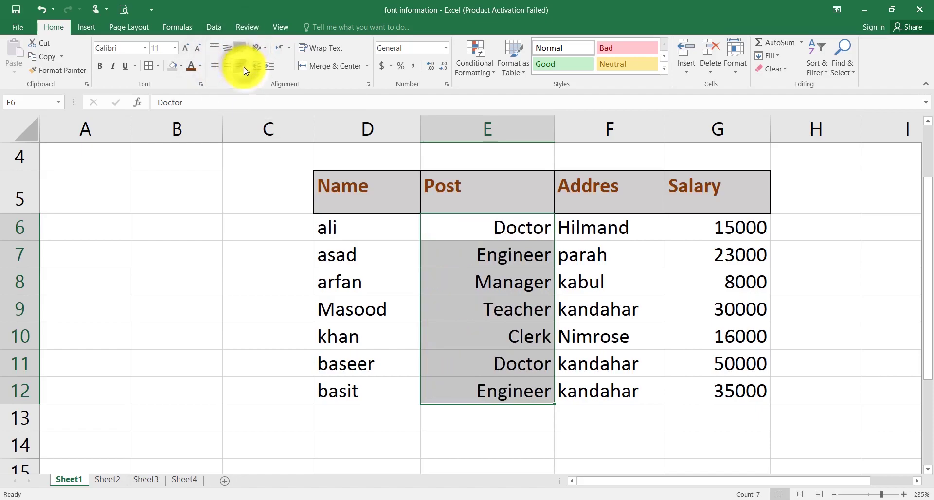
click(225, 67)
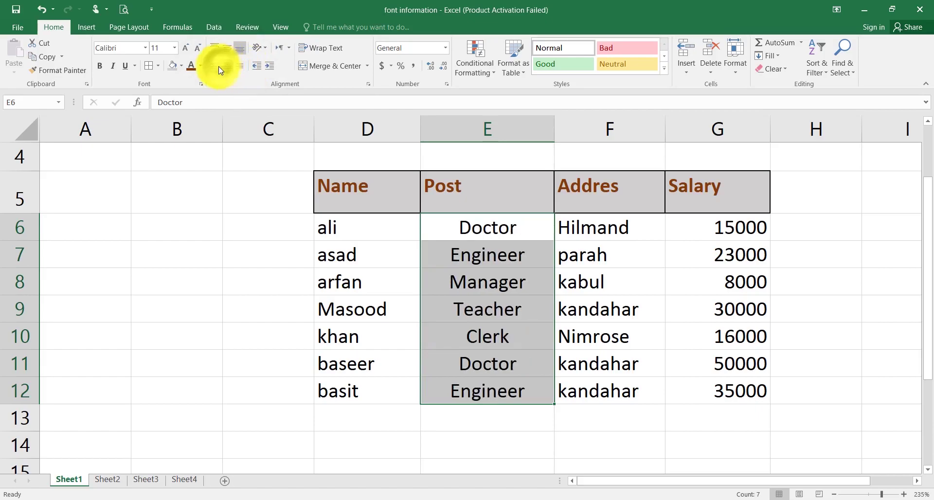
click(218, 67)
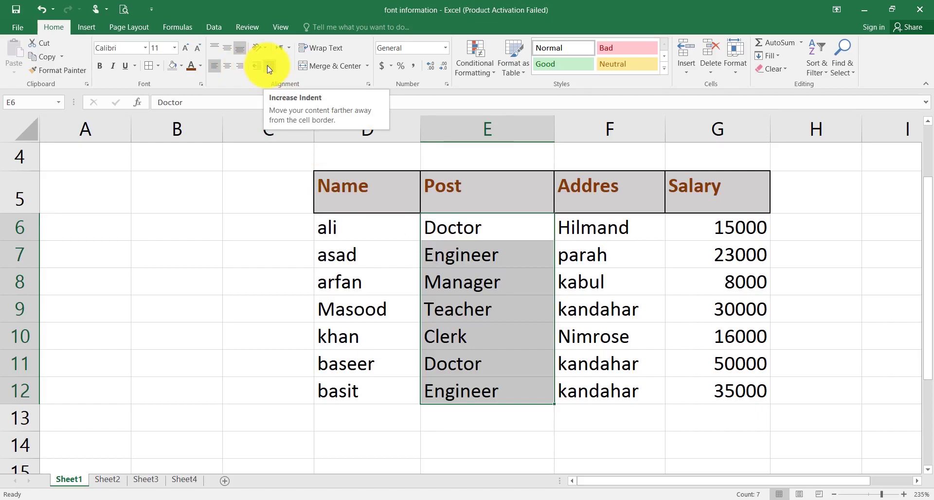
Indent the Post values several levels, undo back, then remove the indent.
click(268, 65)
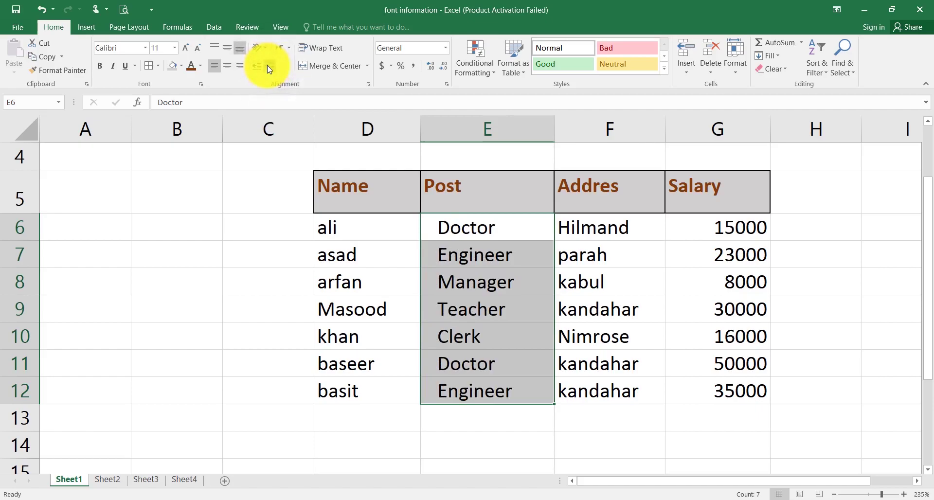
click(268, 65)
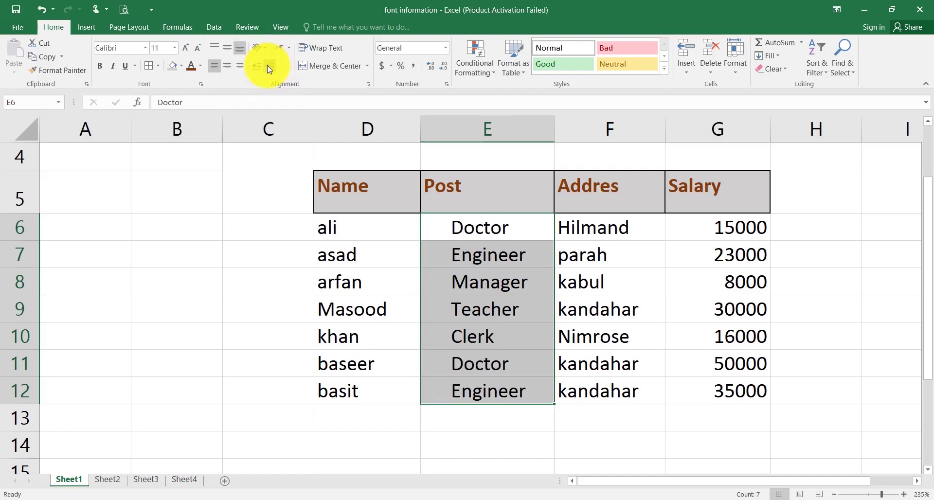
click(267, 66)
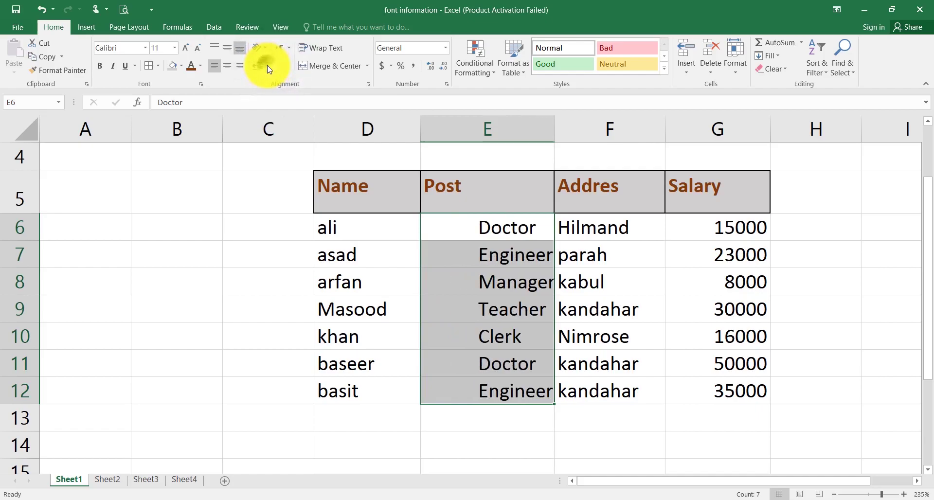
click(267, 65)
click(267, 65)
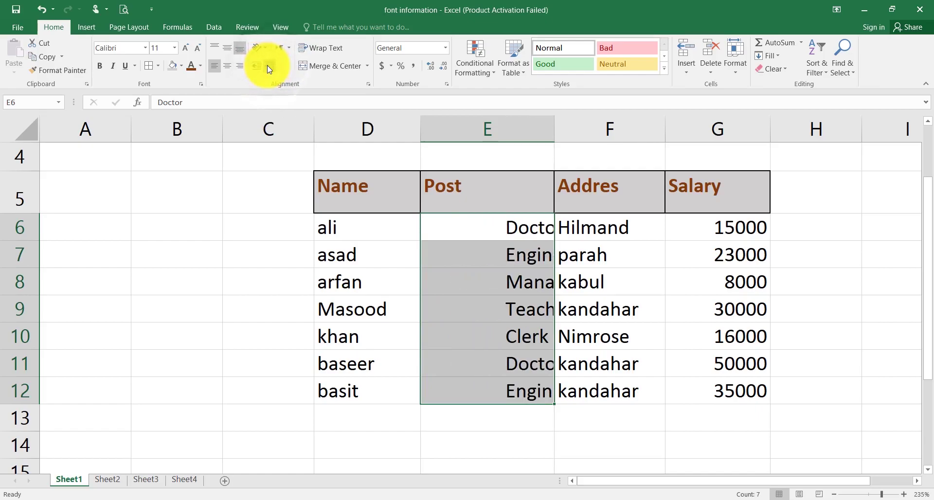
key(ctrl+z)
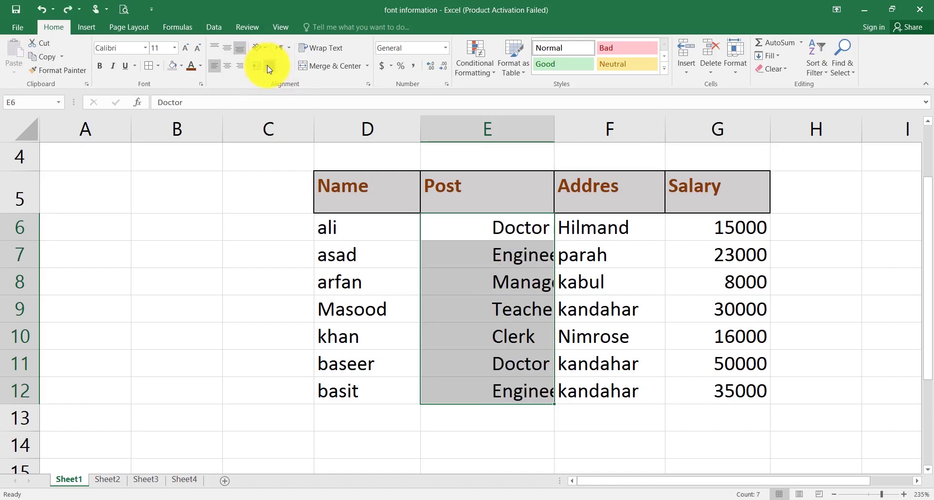
key(ctrl+z)
key(ctrl+z)
key(ctrl+z)
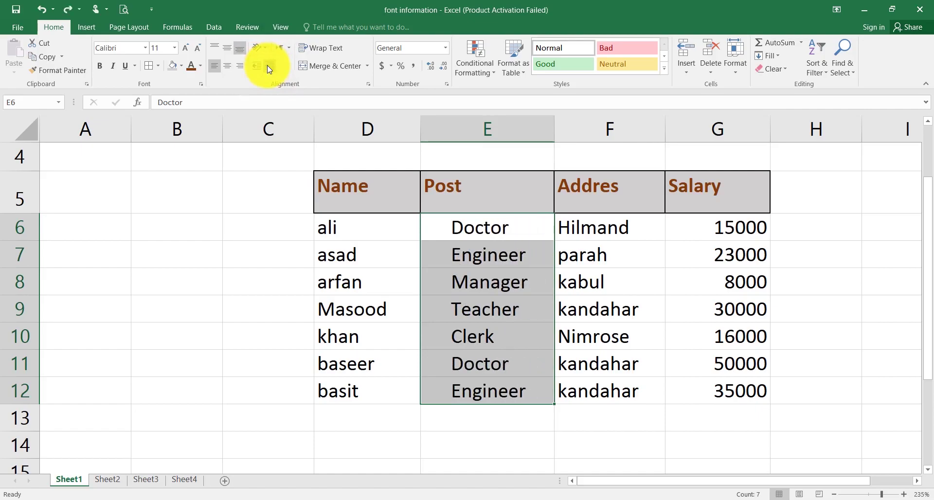
key(ctrl+z)
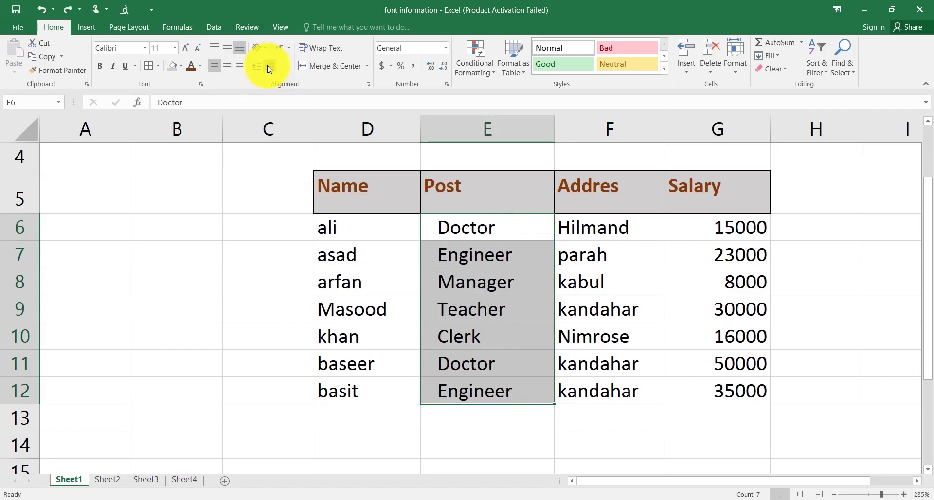
click(267, 65)
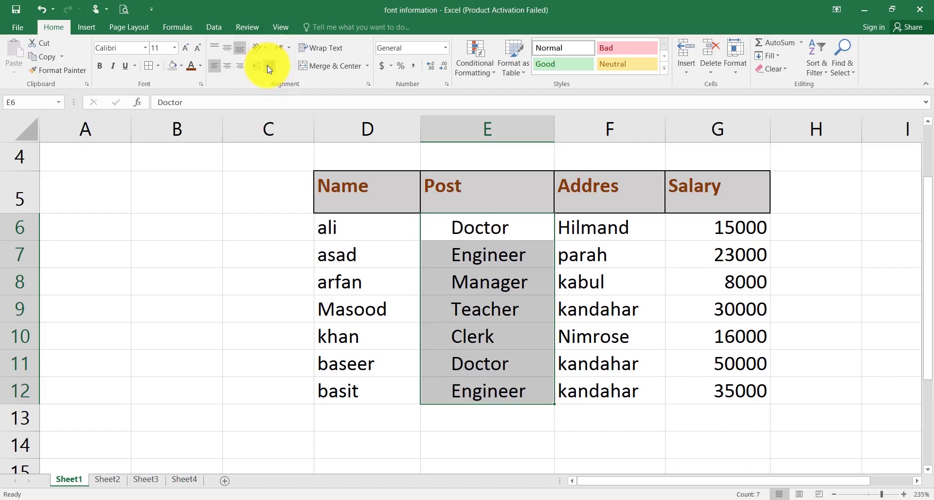
click(258, 68)
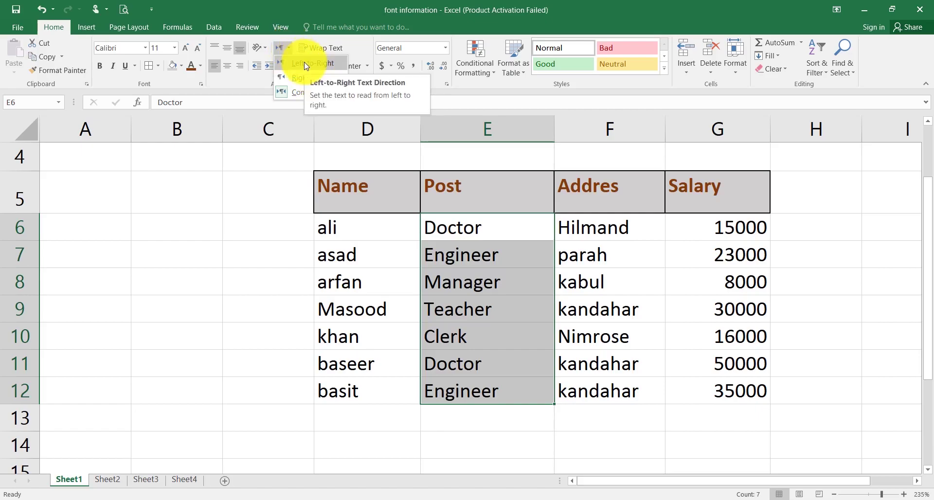
Close the text direction list without applying any, and move to cell B7.
click(291, 50)
key(Left)
key(Left)
key(Left)
key(Down)
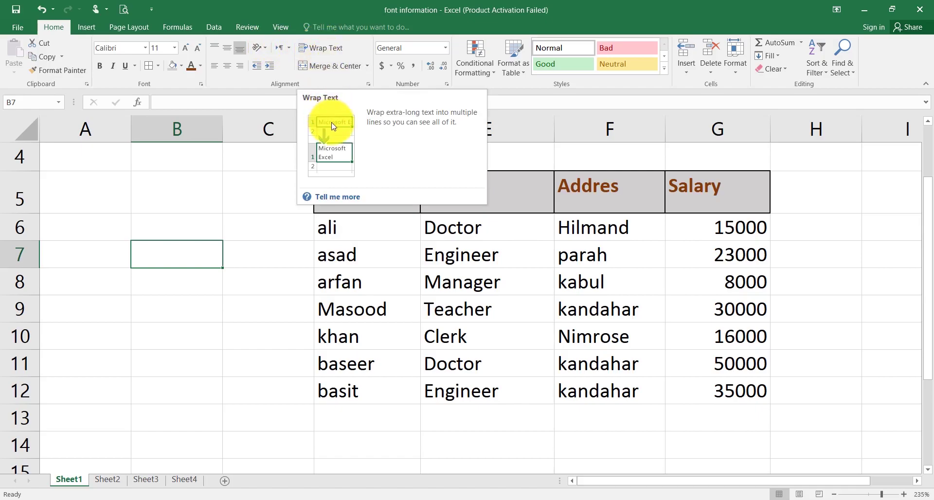
Enter 'Microsoft Excel' in cell B7 and reselect that label.
text(Microsoft Excel)
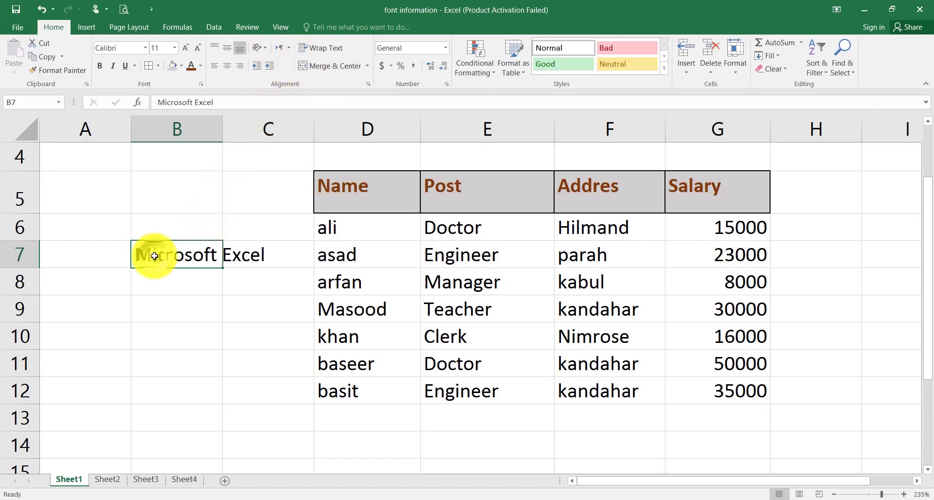
click(155, 256)
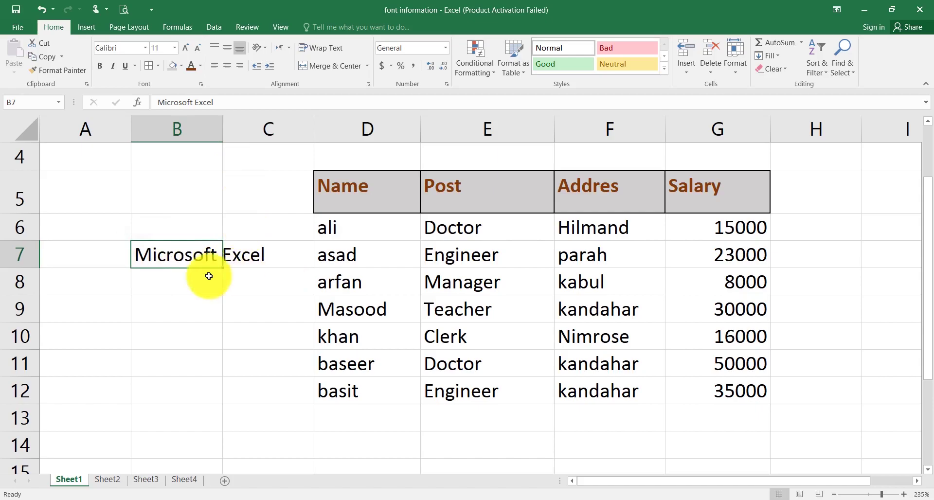
click(195, 303)
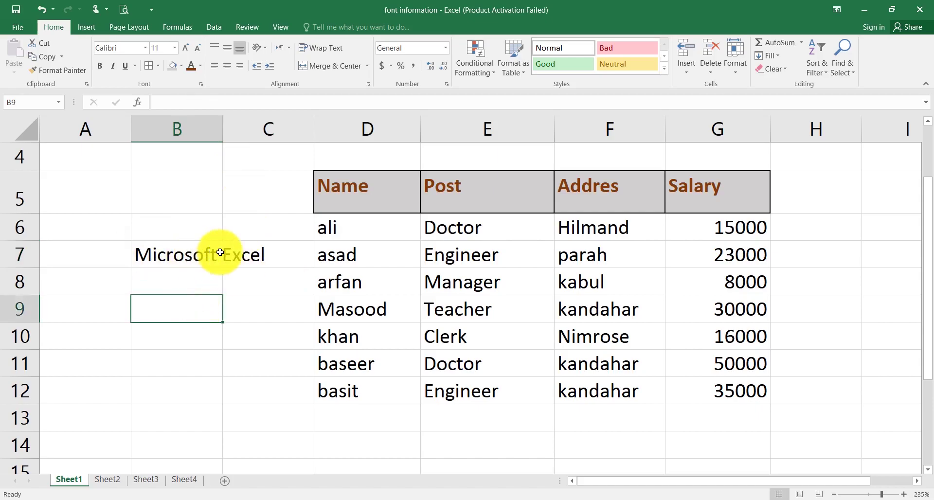
click(245, 255)
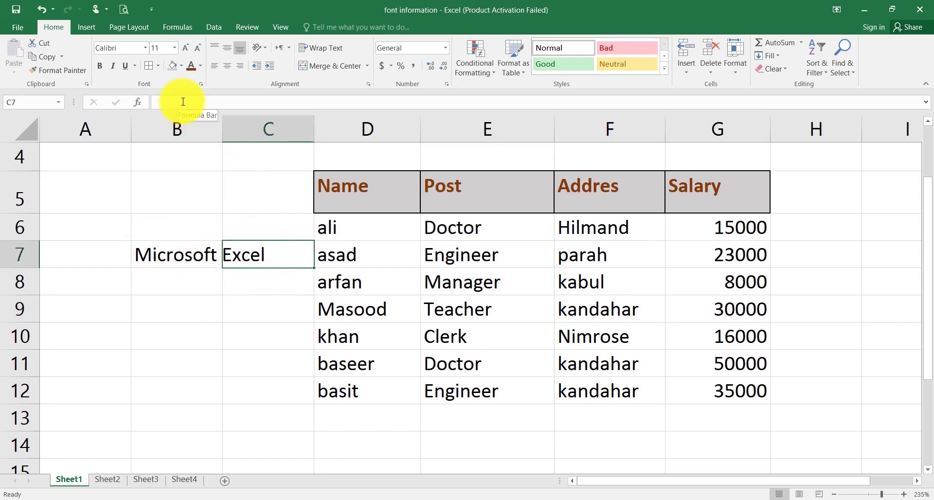
click(180, 253)
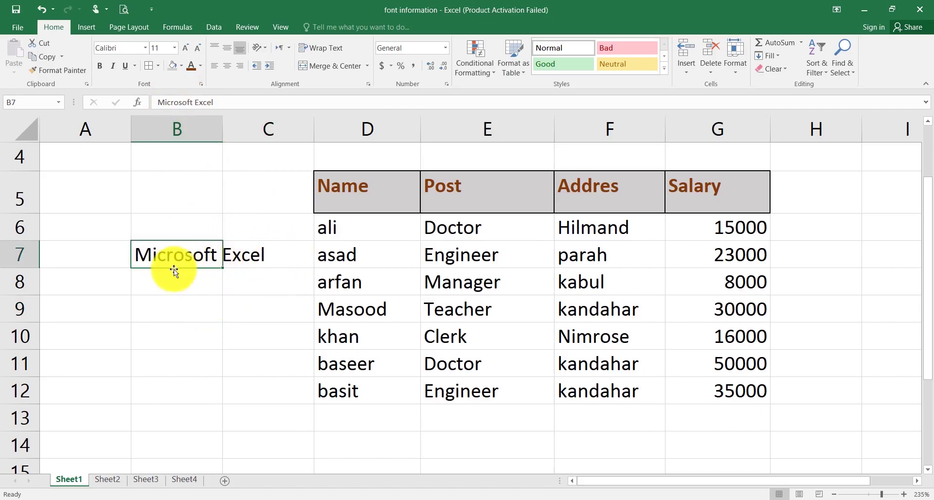
Try Wrap Text on B7 twice, undoing it each time to keep one line.
click(320, 49)
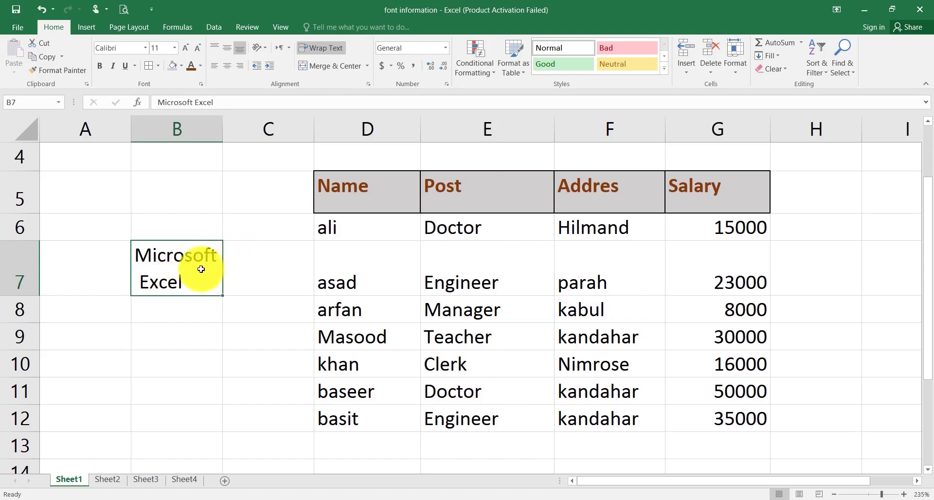
key(ctrl+z)
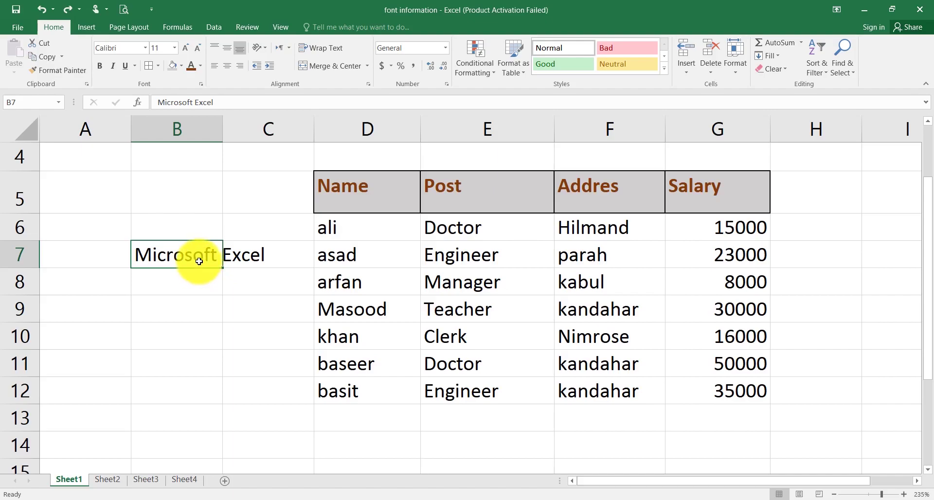
click(318, 49)
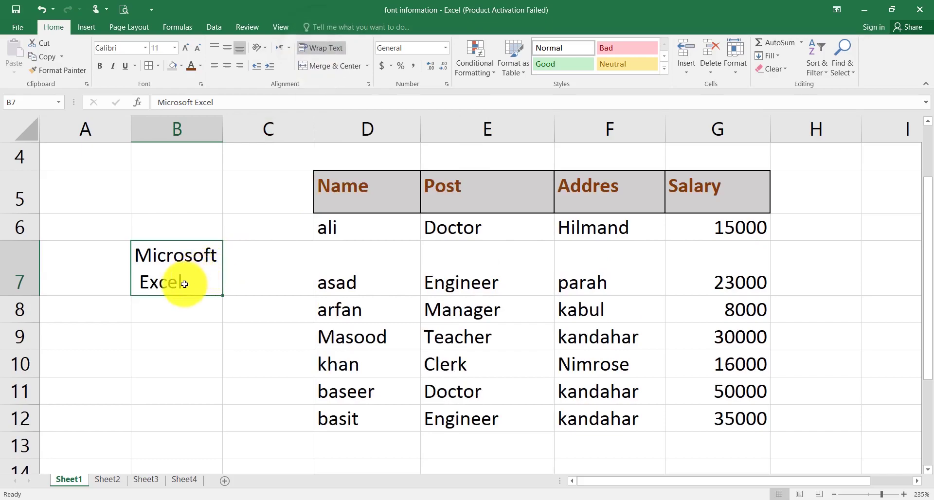
key(ctrl+z)
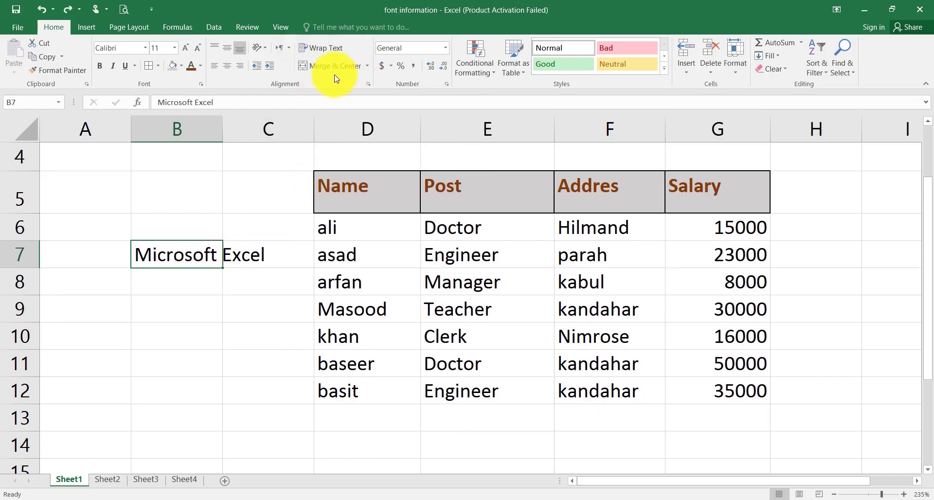
Check the merge options for B7:C7 without merging anything.
click(369, 67)
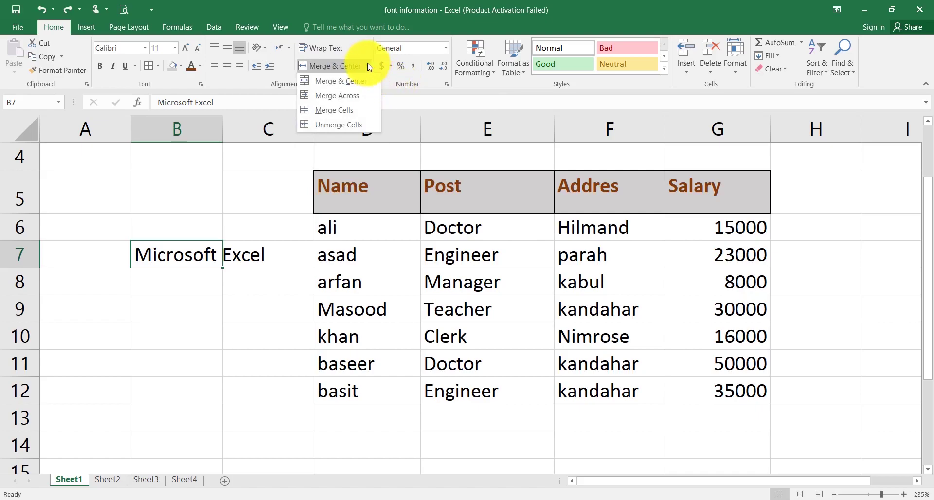
click(369, 68)
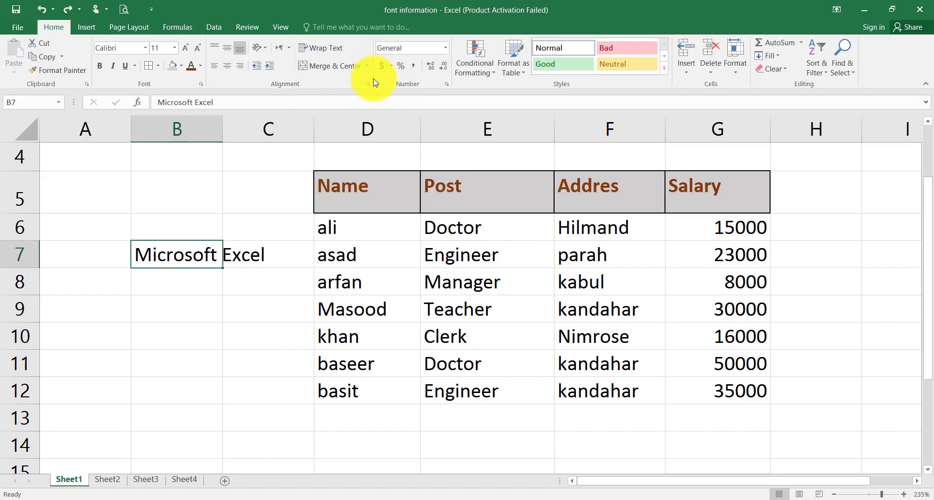
shift+click(248, 251)
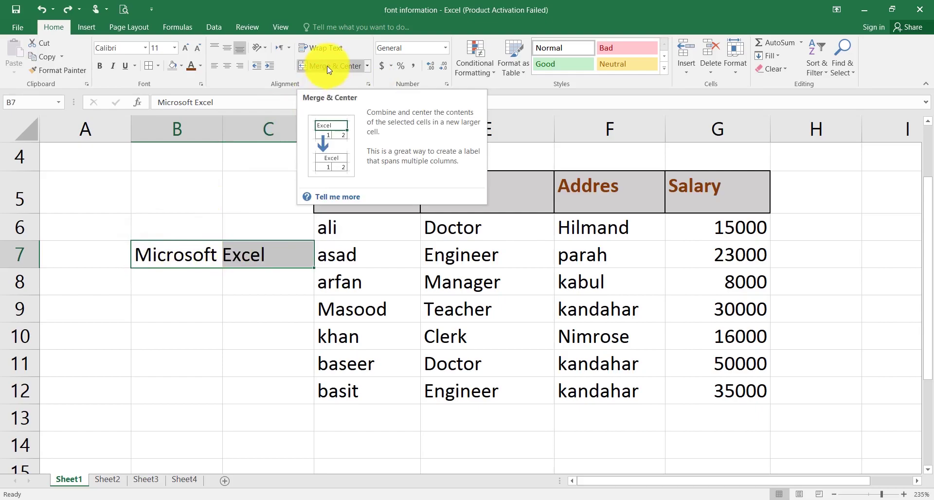
click(367, 66)
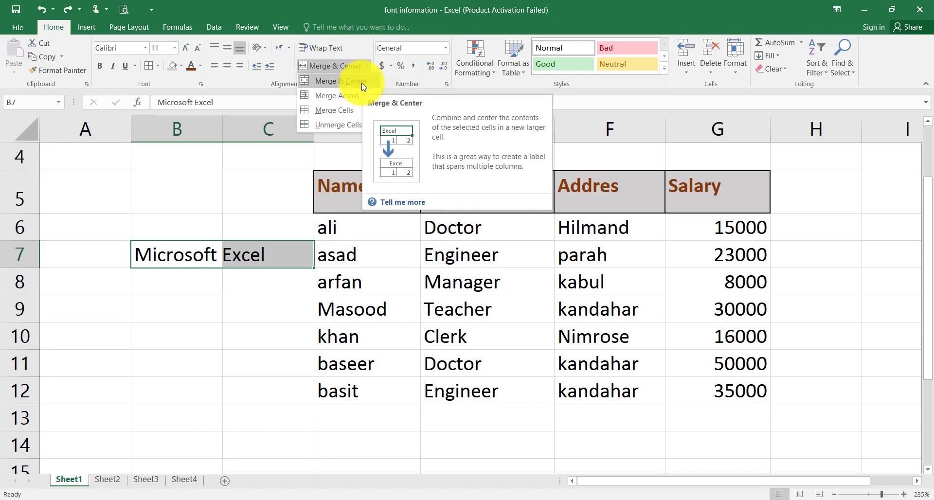
click(376, 204)
click(376, 204)
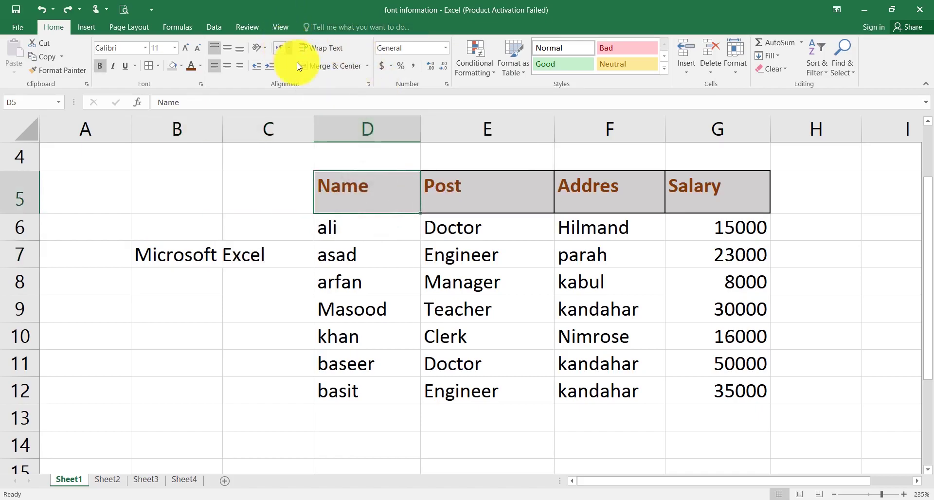
Middle-align and centre the Name header in D5, then select B7:C7.
click(227, 48)
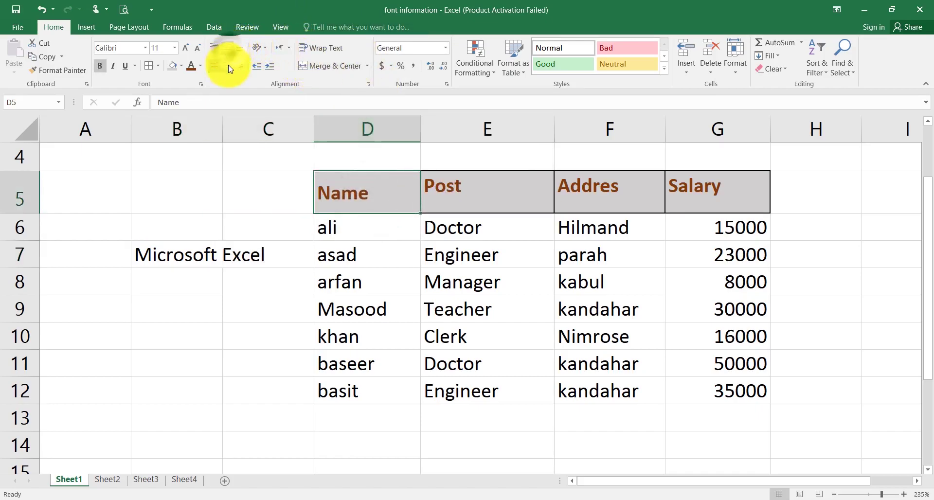
click(229, 67)
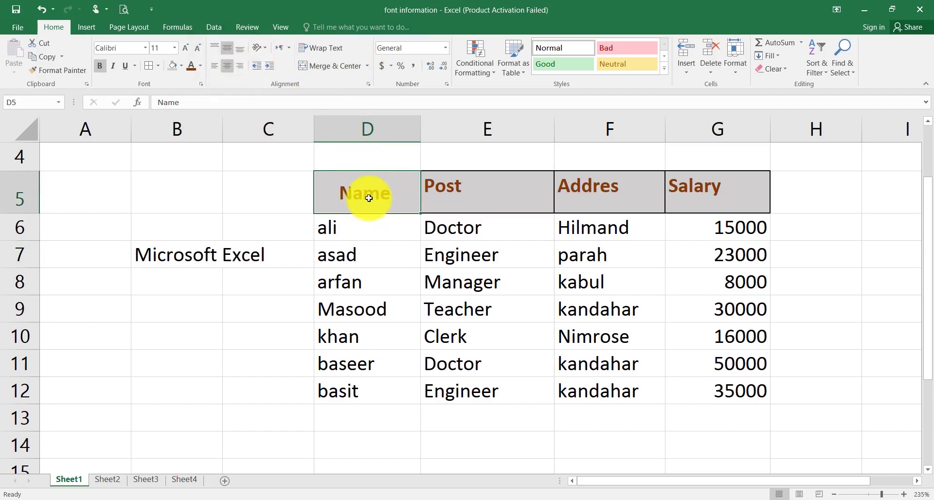
drag(177, 261, 237, 263)
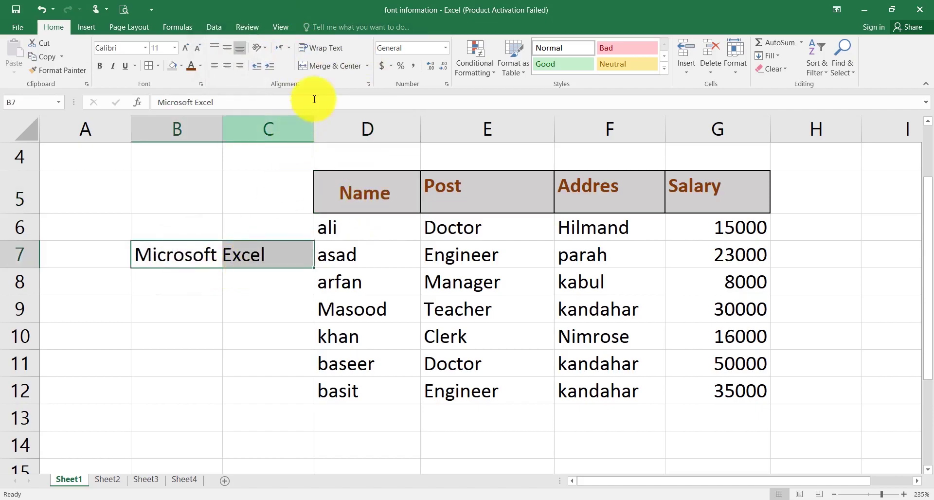
Merge B7:C7, undo the merge, and drag row 7 to height 33.
click(367, 65)
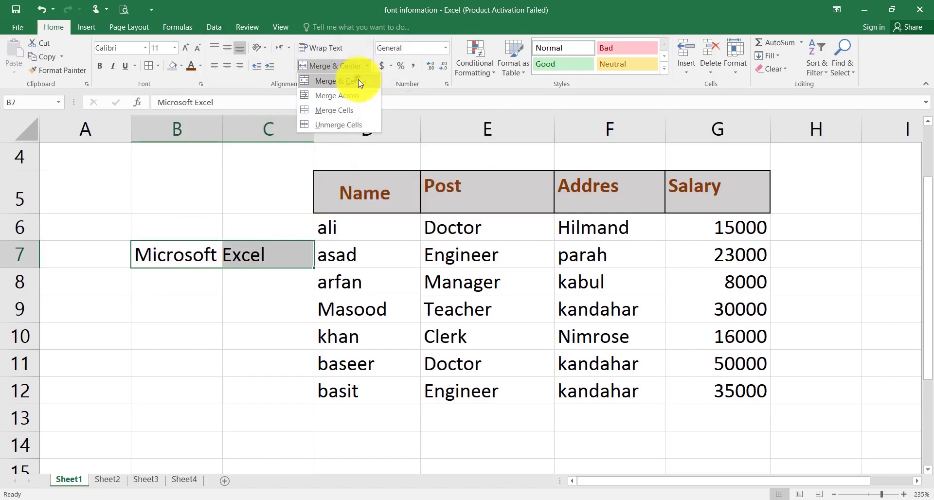
click(358, 80)
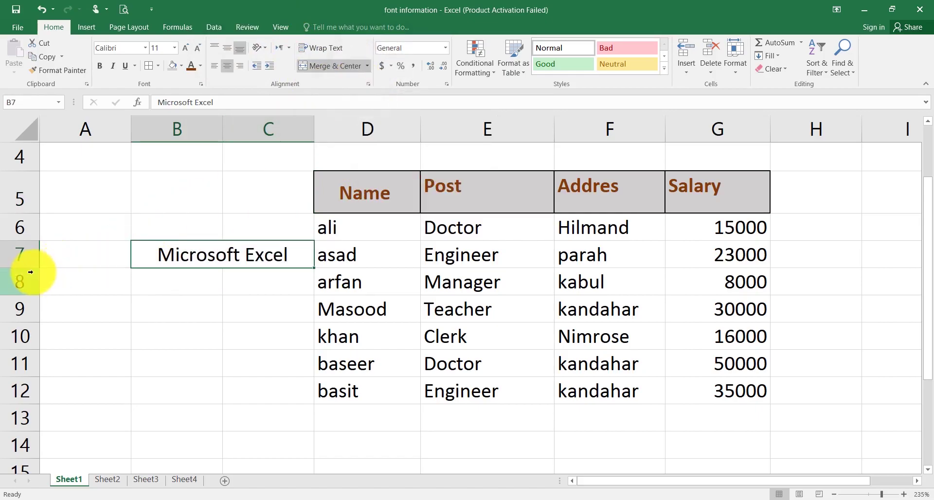
key(ctrl+z)
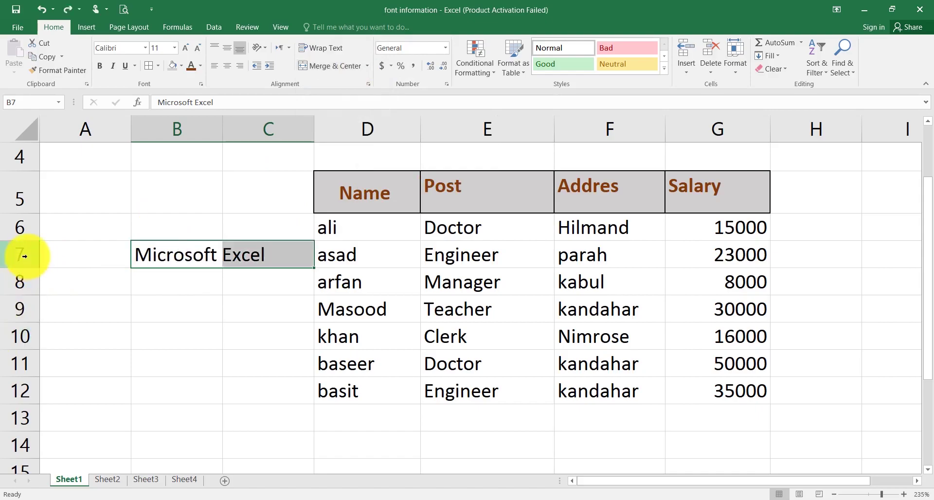
drag(22, 268, 28, 303)
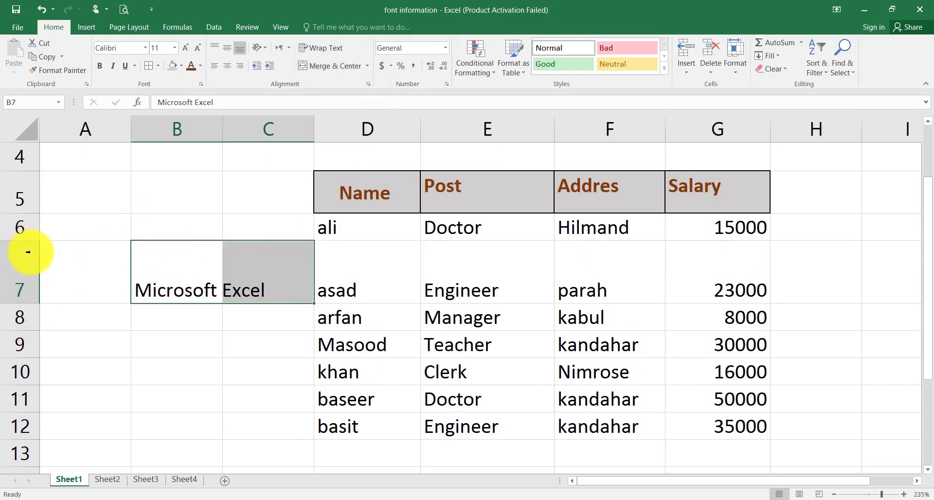
Merge and middle-align B7:C7 again, then unmerge the cells.
click(368, 66)
click(359, 82)
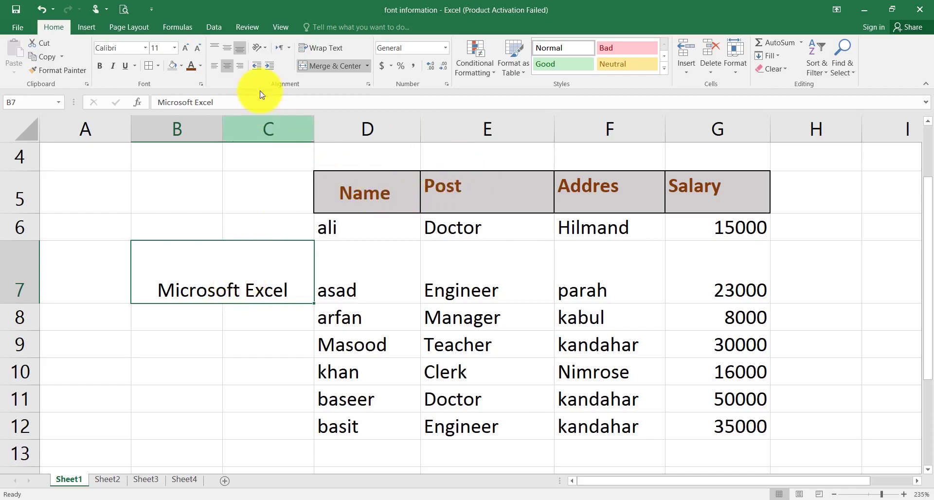
click(226, 47)
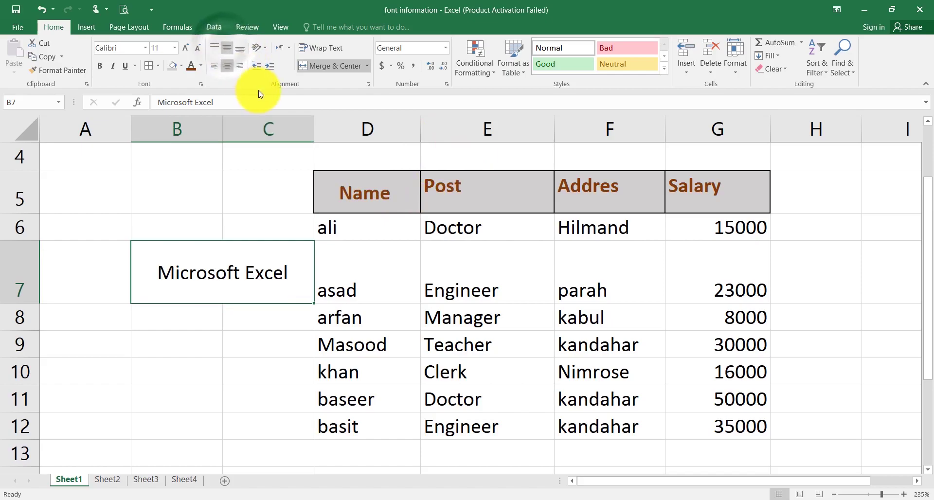
click(331, 66)
click(367, 66)
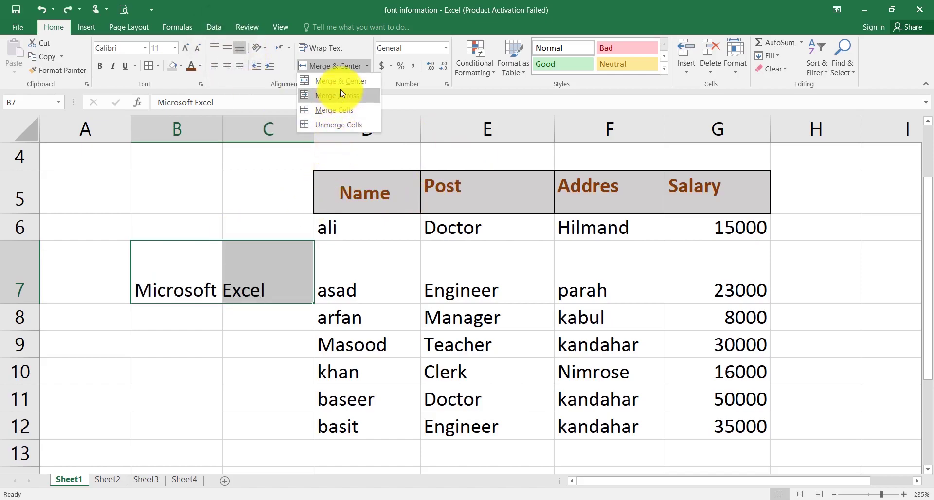
mouse_move(337, 95)
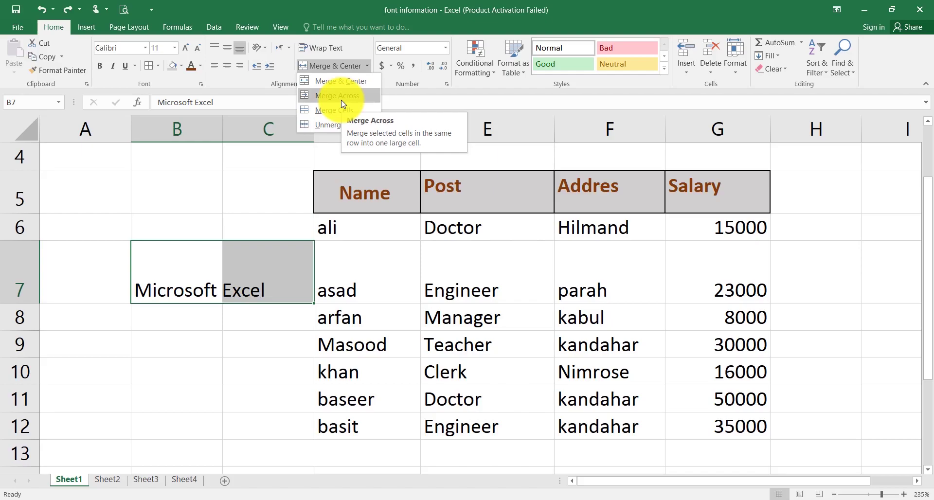
Merge B7 and C7, then undo the merge to restore the separate cells.
click(342, 99)
click(342, 100)
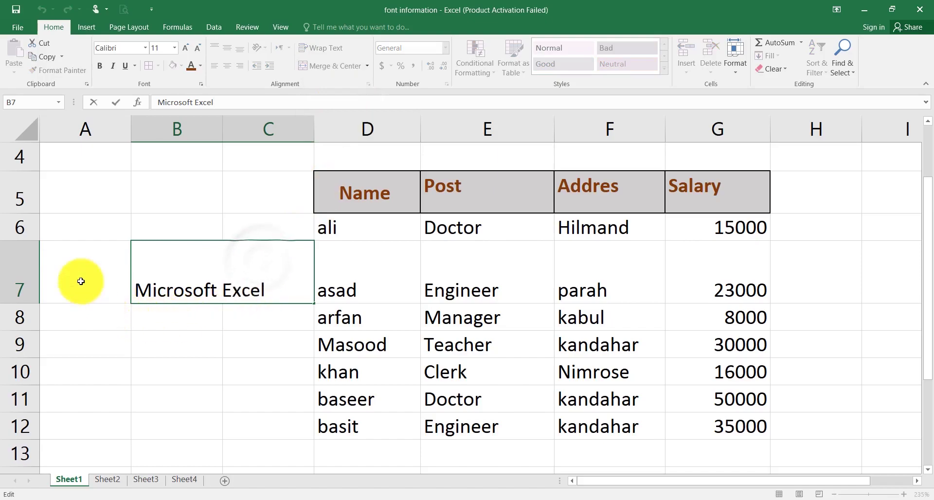
click(66, 234)
click(231, 289)
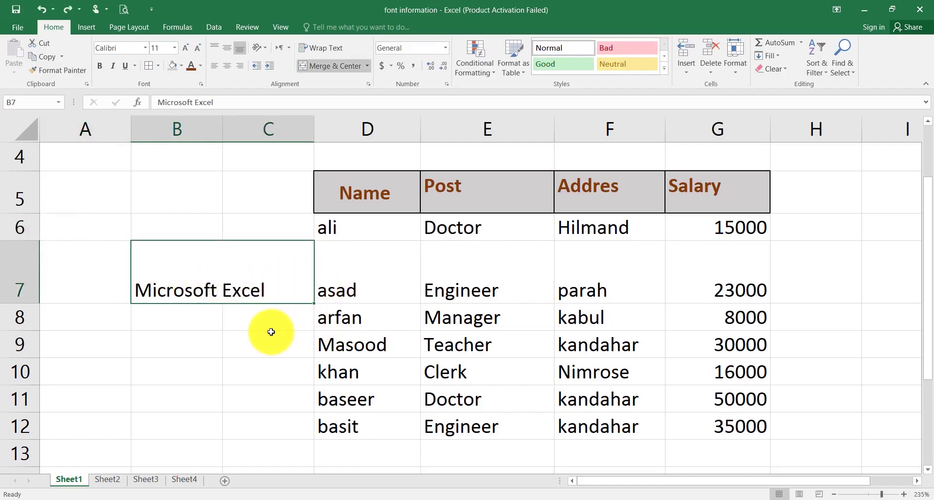
key(ctrl+z)
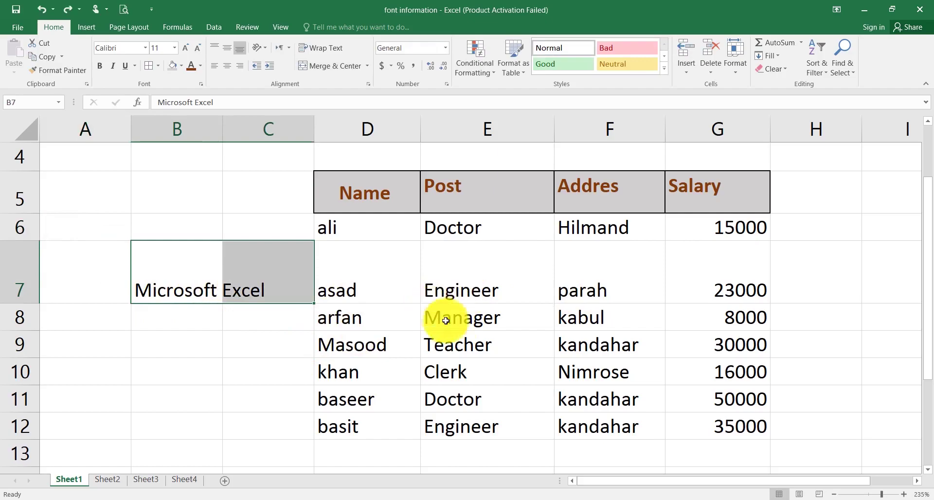
Dismiss the key tips and zoom the sheet to 175% so rows through 12 show.
scroll(474, 351, down, 2)
key(alt)
scroll(473, 351, up, 3)
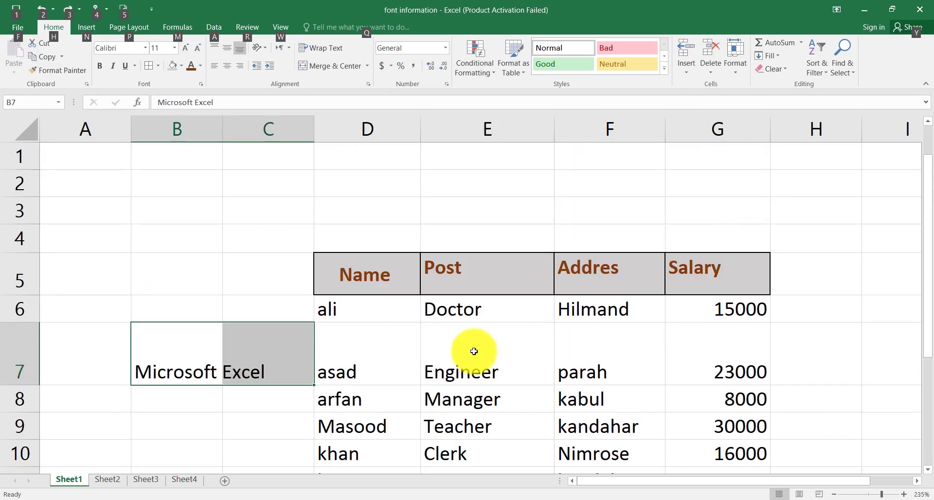
key(space)
key(Escape)
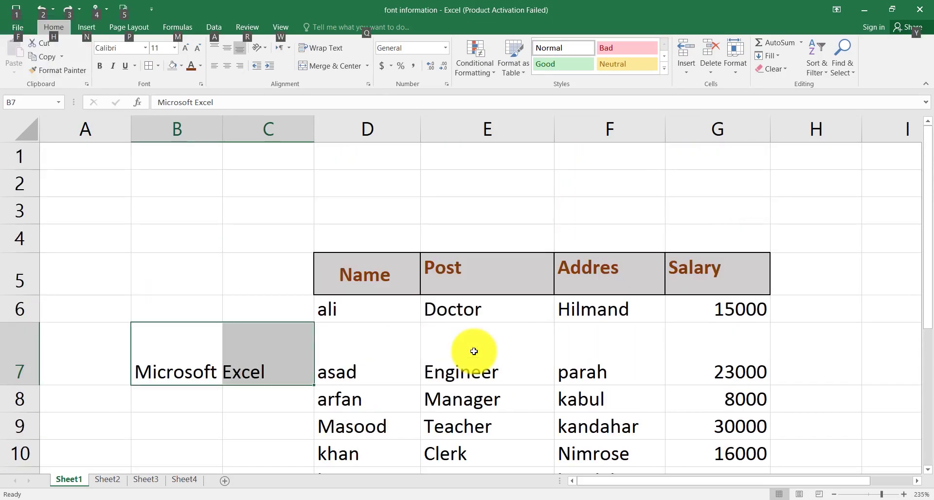
key(Escape)
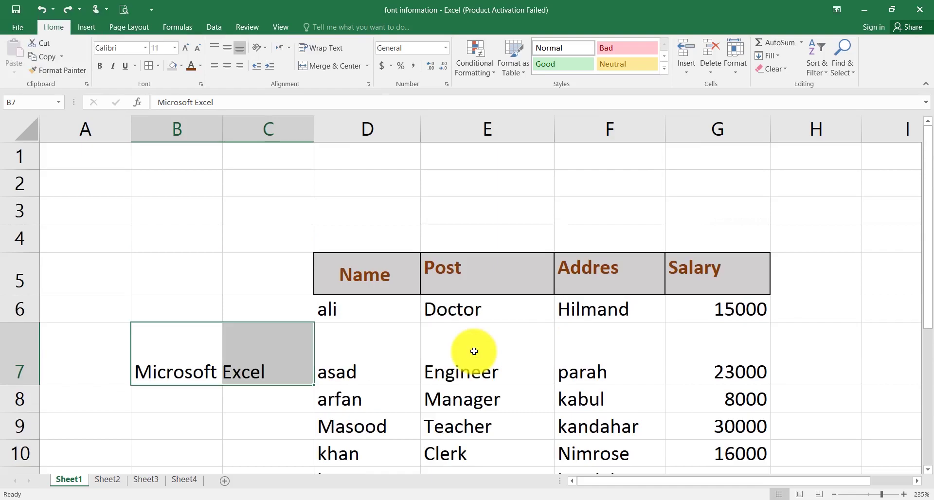
ctrl+scroll(474, 351, down, 2)
ctrl+scroll(438, 354, down, 1)
ctrl+scroll(467, 346, down, 1)
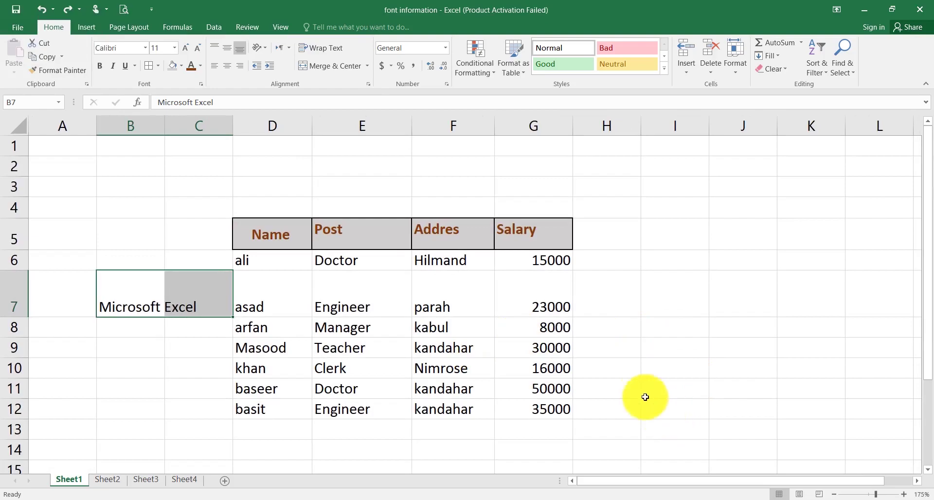
scroll(628, 323, down, 1)
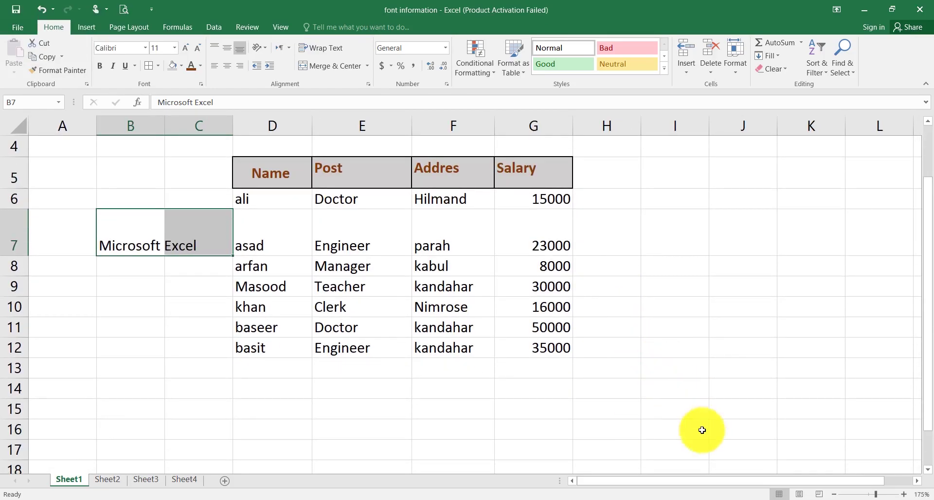
drag(670, 266, 740, 277)
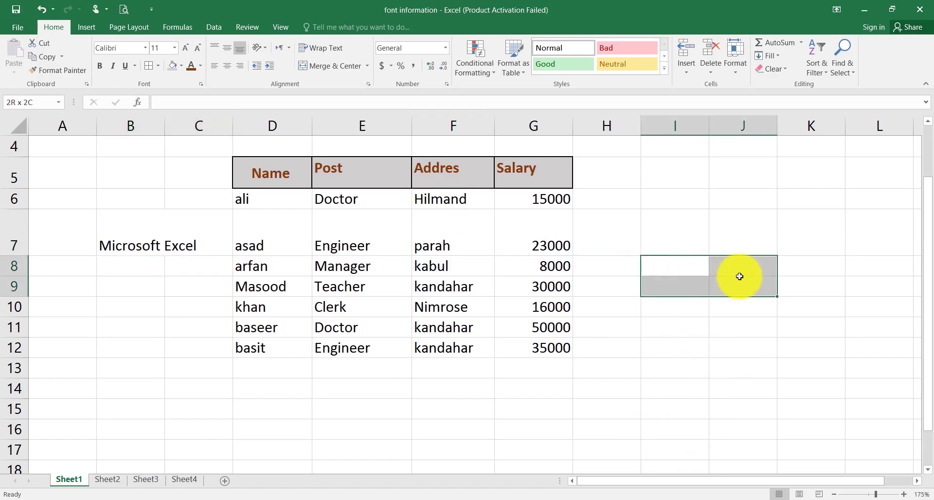
drag(740, 277, 744, 264)
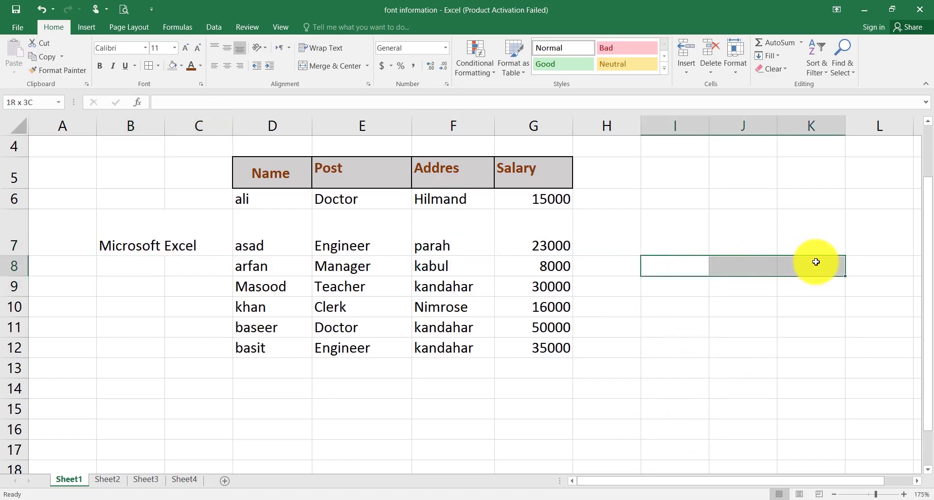
drag(788, 262, 813, 286)
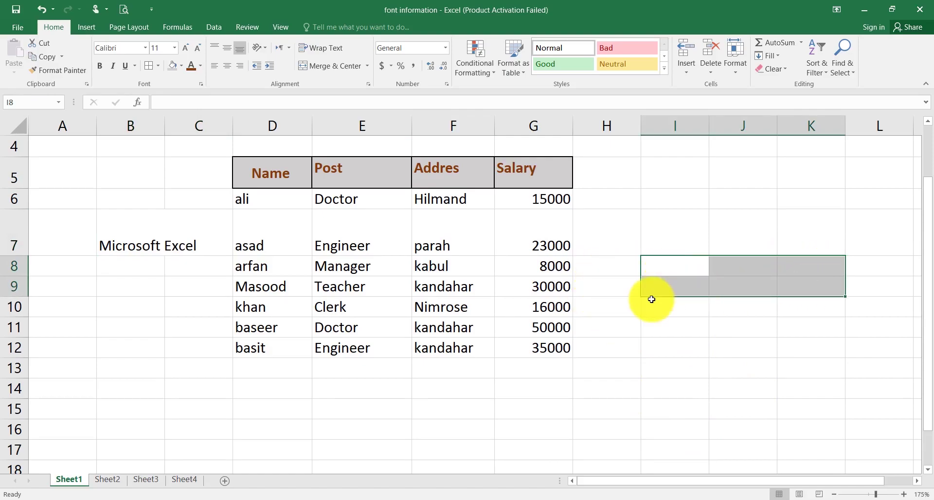
click(315, 72)
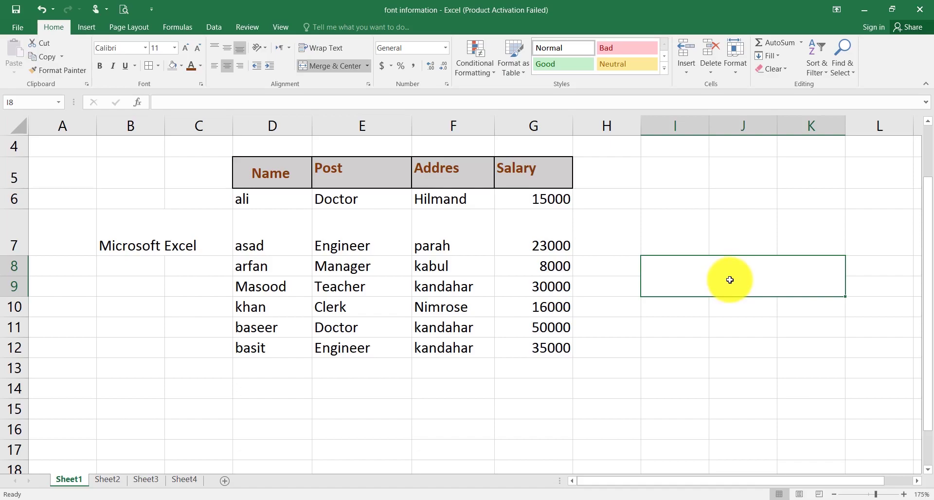
key(ctrl+z)
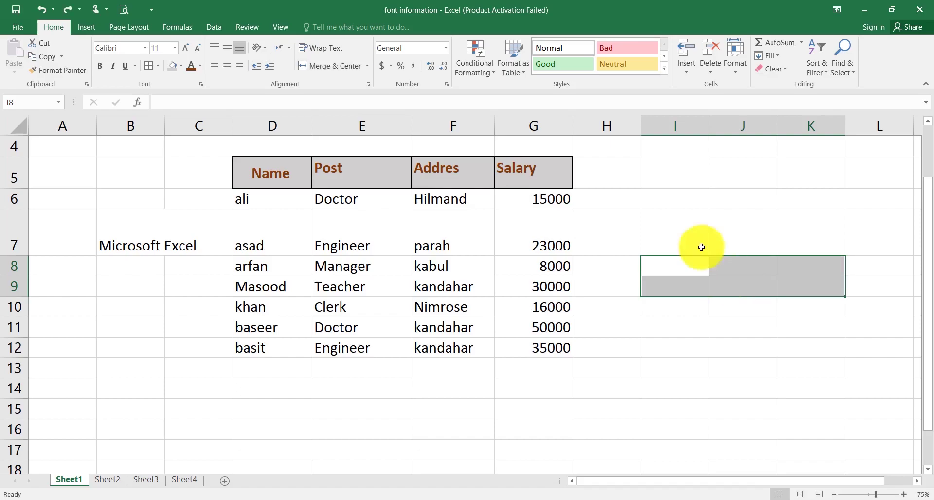
click(367, 66)
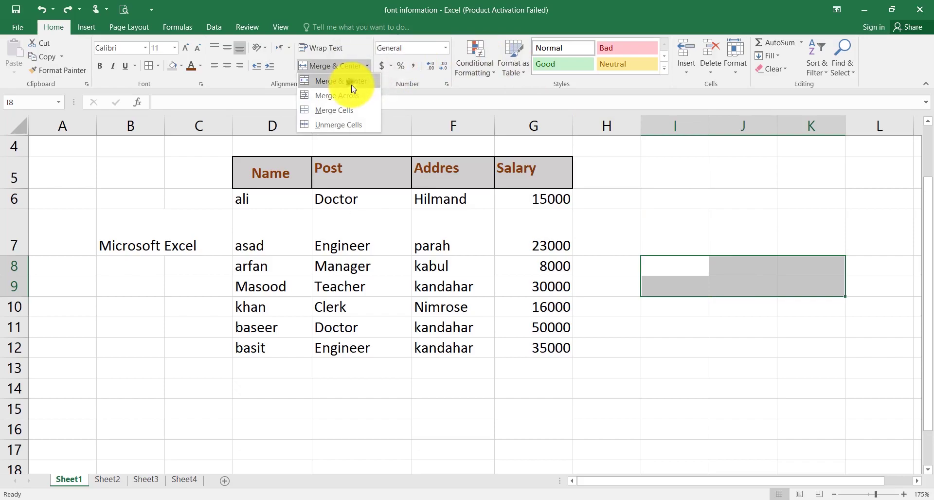
click(353, 82)
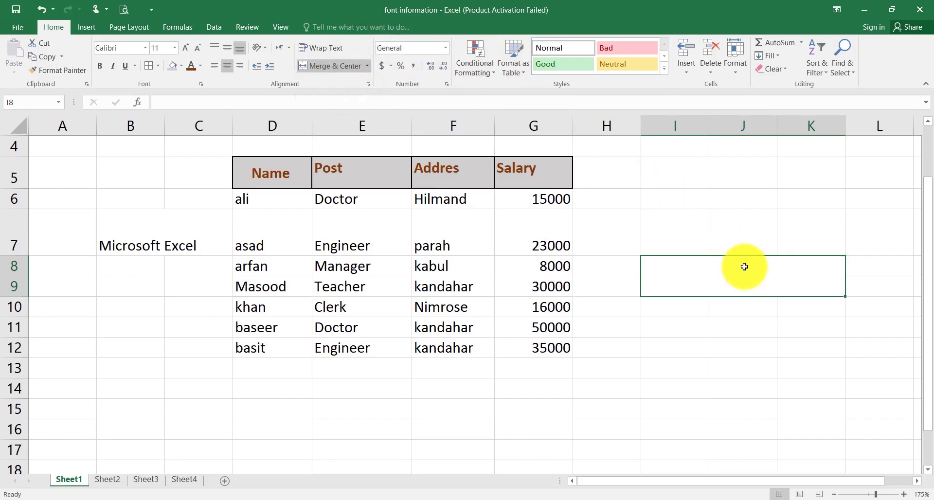
text(asad)
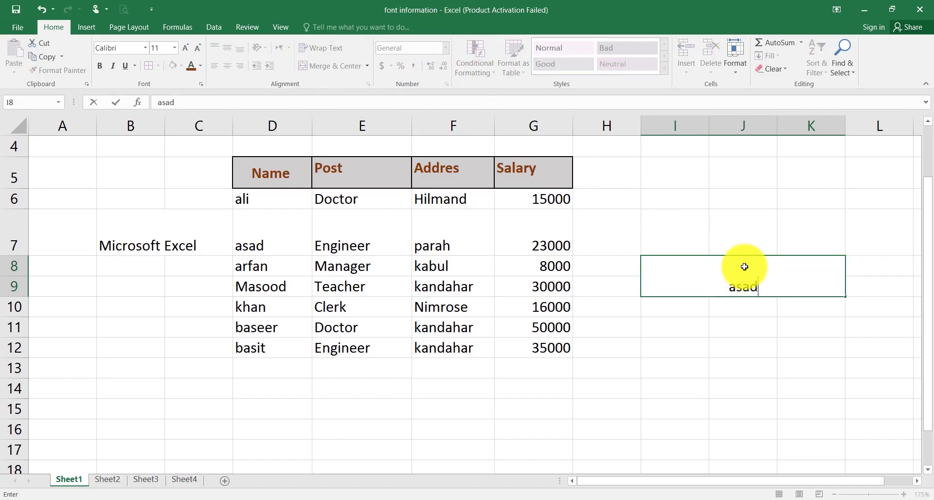
key(Escape)
key(ctrl+z)
drag(607, 266, 791, 336)
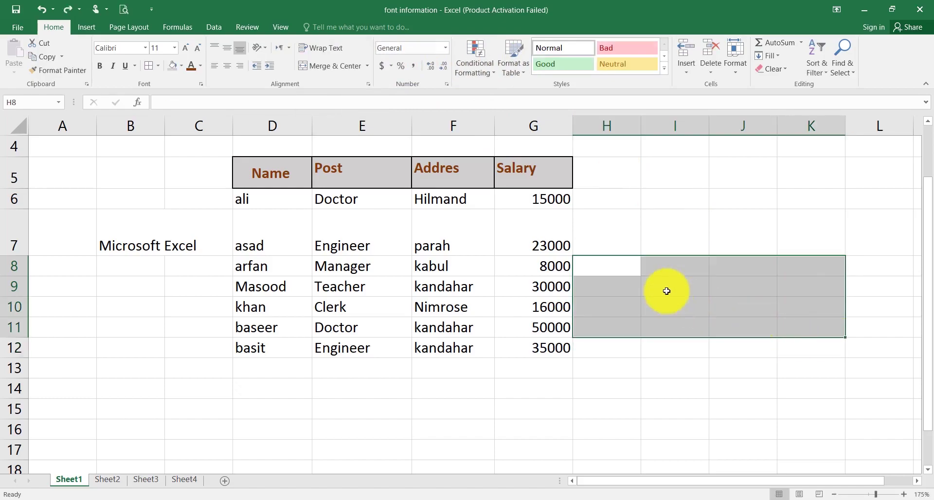
Apply a chosen line style as outline and inside borders to I8:K12 via Format Cells.
drag(651, 266, 803, 347)
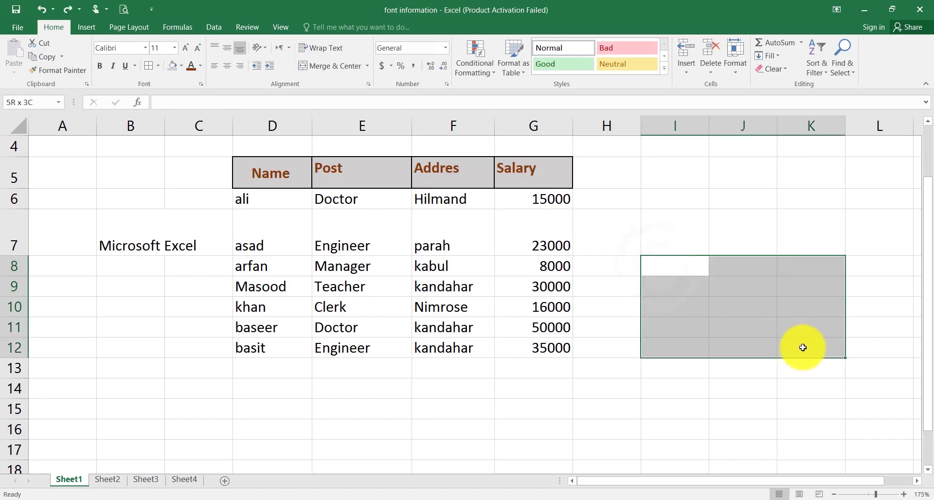
key(ctrl+1)
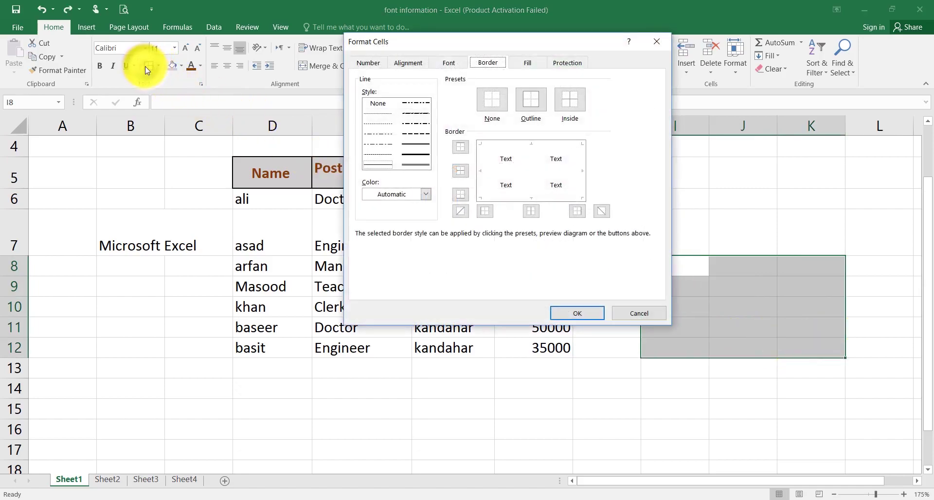
click(415, 144)
click(502, 146)
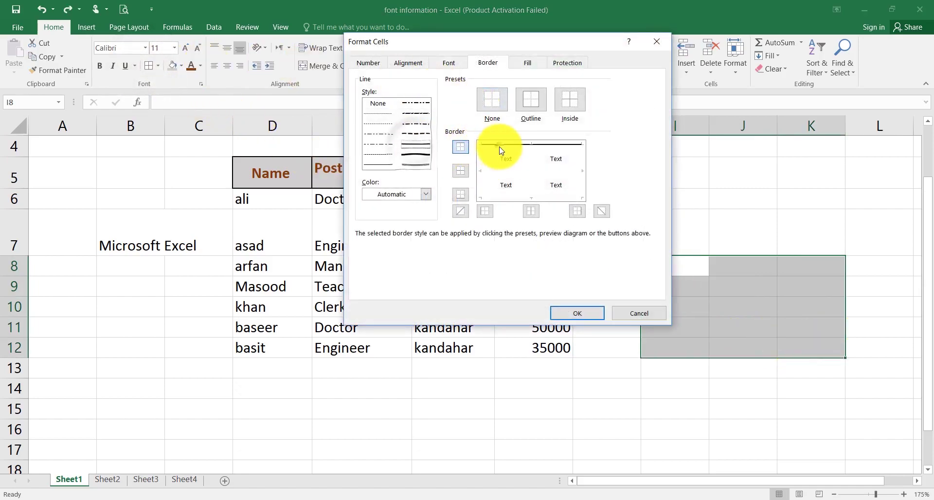
click(492, 171)
click(482, 160)
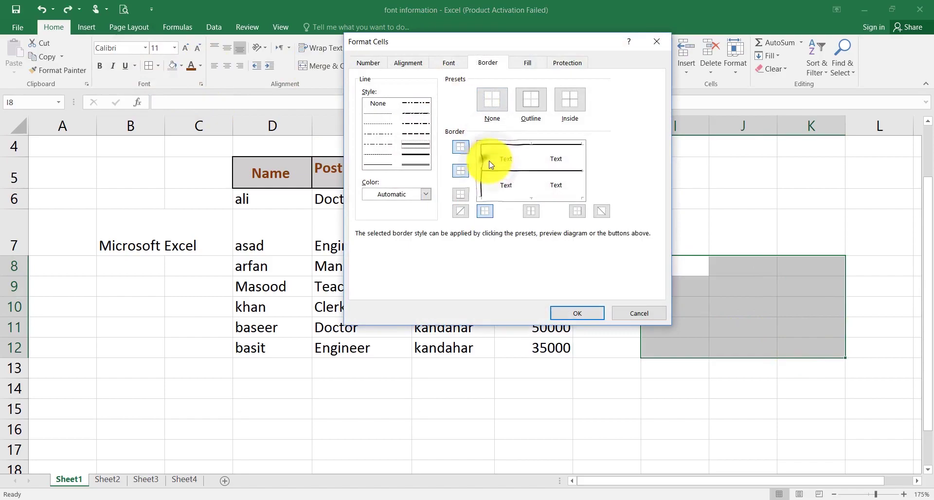
click(567, 312)
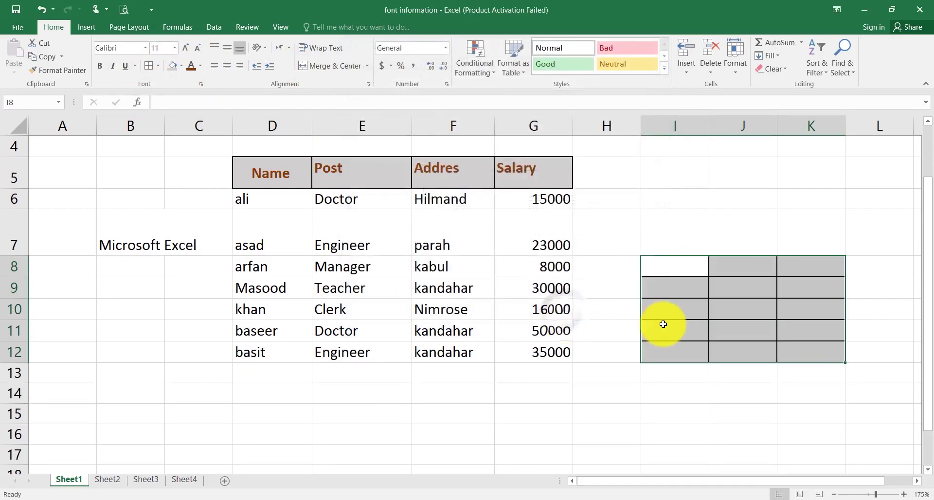
click(606, 393)
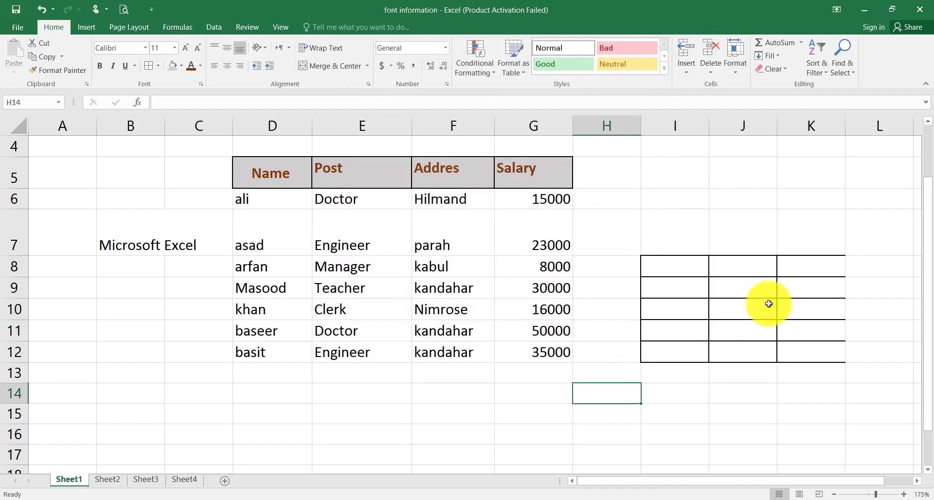
Select I8:K12 and show the Merge & Center dropdown options.
click(658, 268)
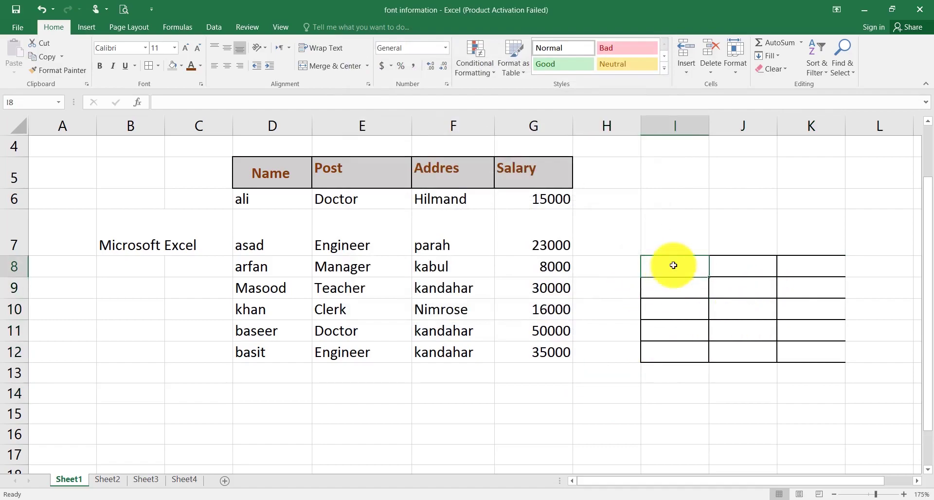
click(676, 220)
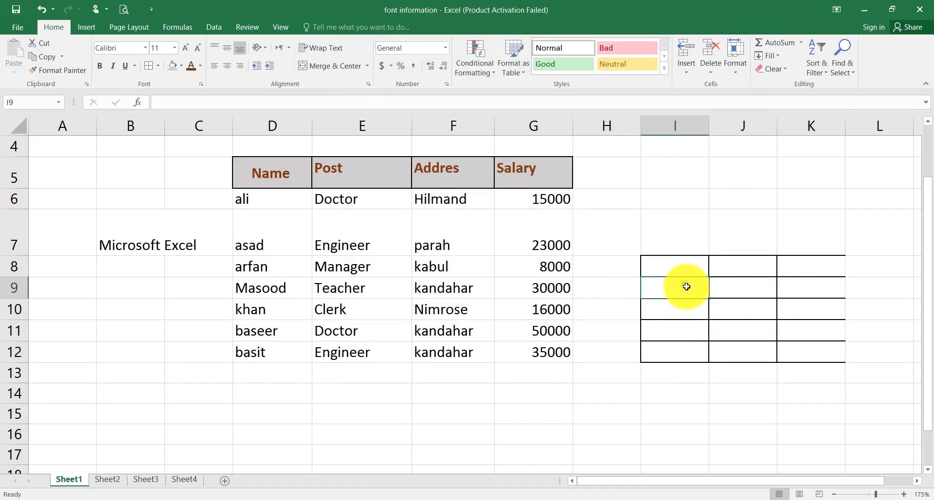
mouse_move(661, 265)
mouse_down()
mouse_move(815, 254)
mouse_move(832, 268)
mouse_up()
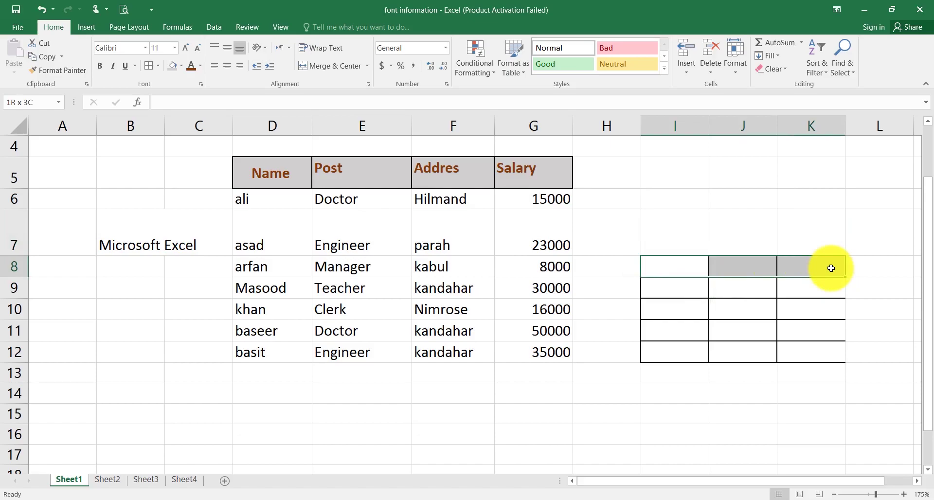
drag(831, 268, 833, 351)
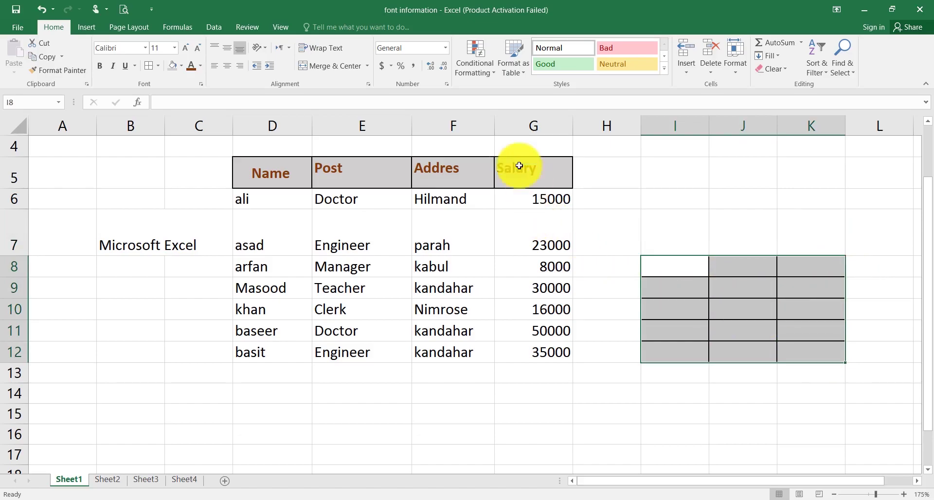
click(368, 66)
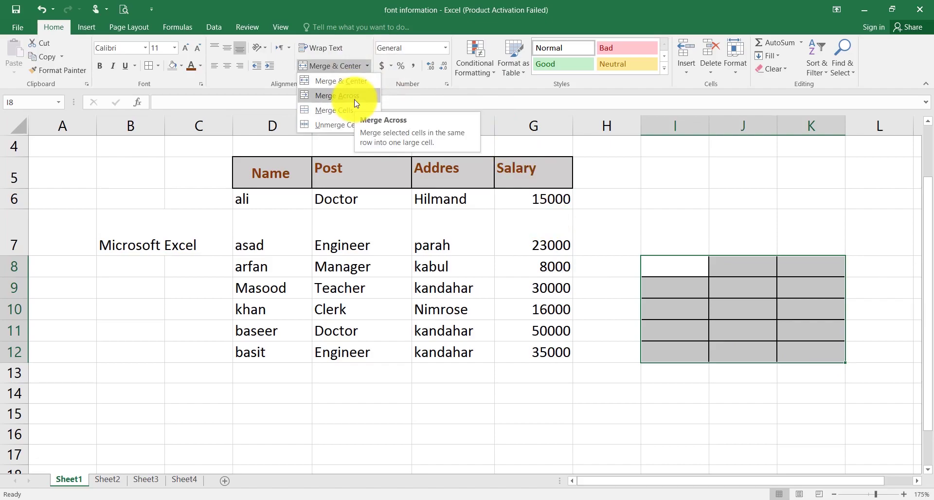
Try Merge Across on I8:K12, undo it, then apply Merge Cells instead.
click(349, 97)
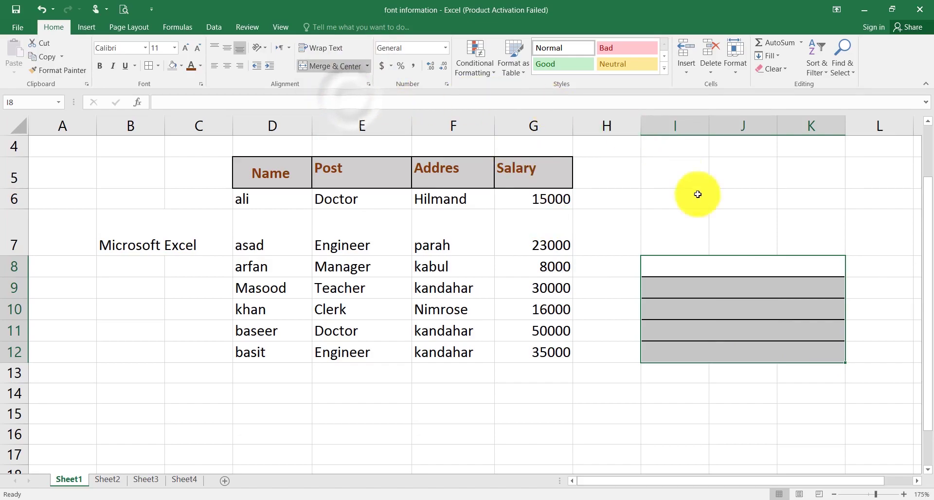
click(722, 375)
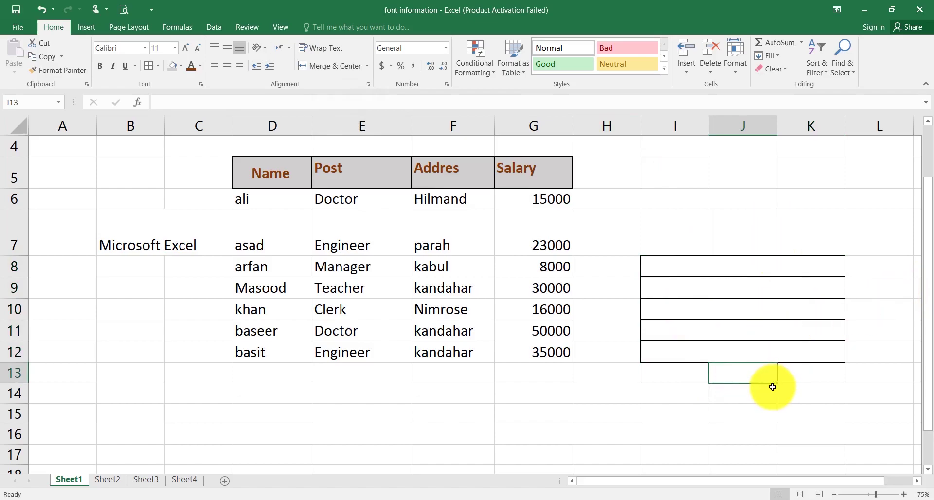
key(ctrl+z)
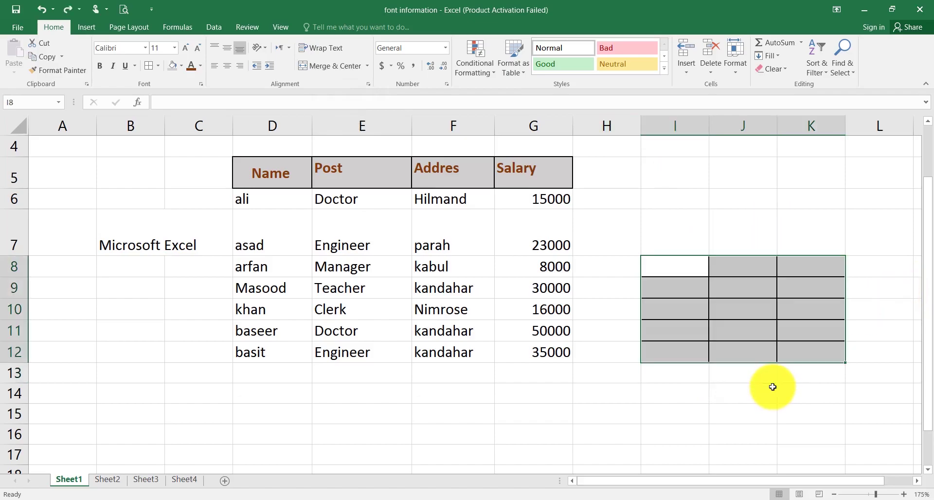
click(369, 65)
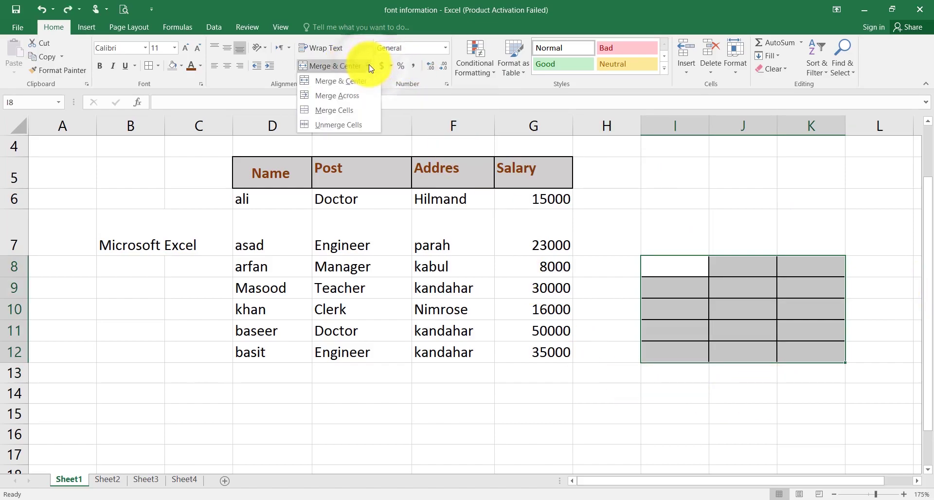
click(341, 112)
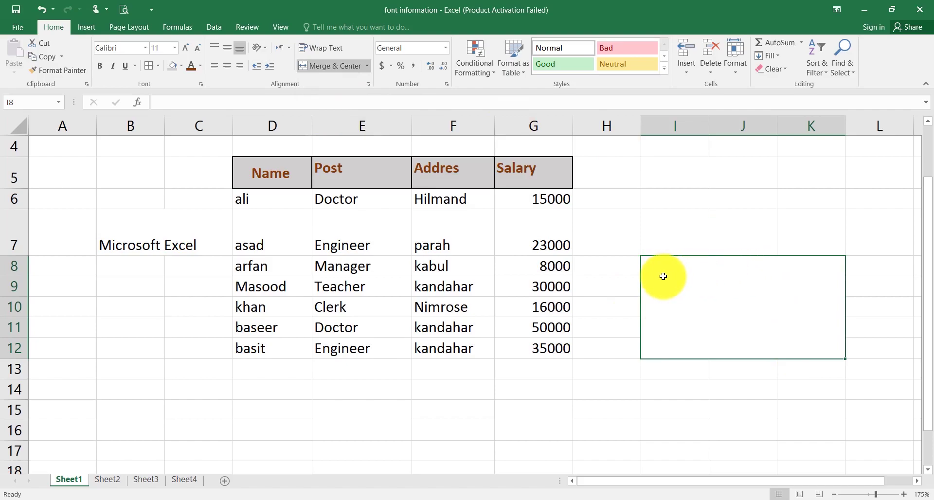
key(ctrl+z)
click(358, 67)
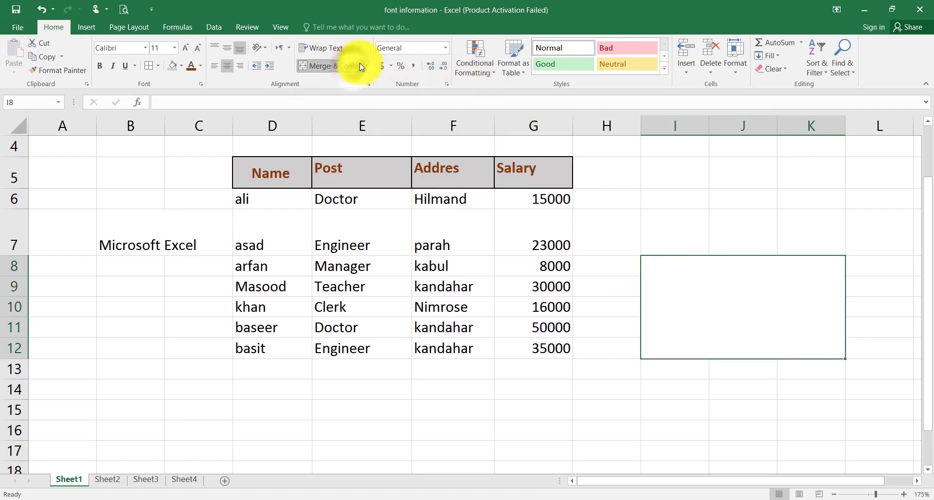
click(365, 64)
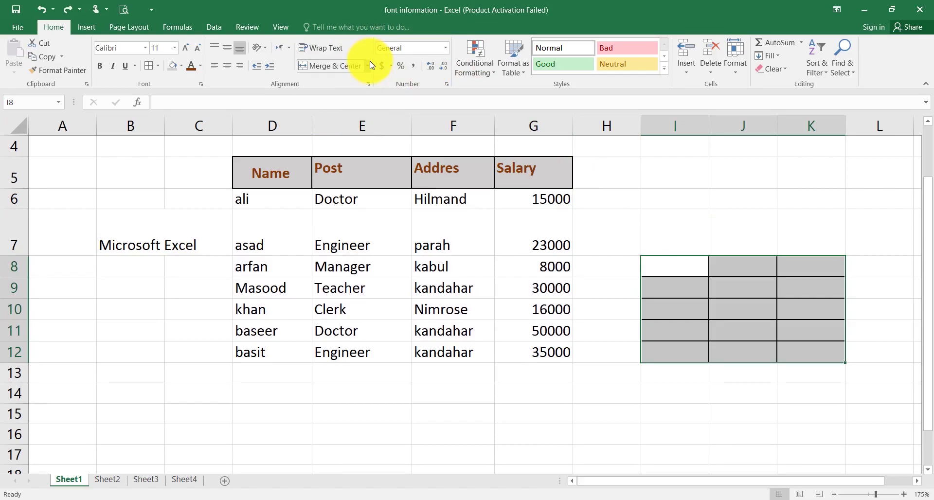
click(368, 66)
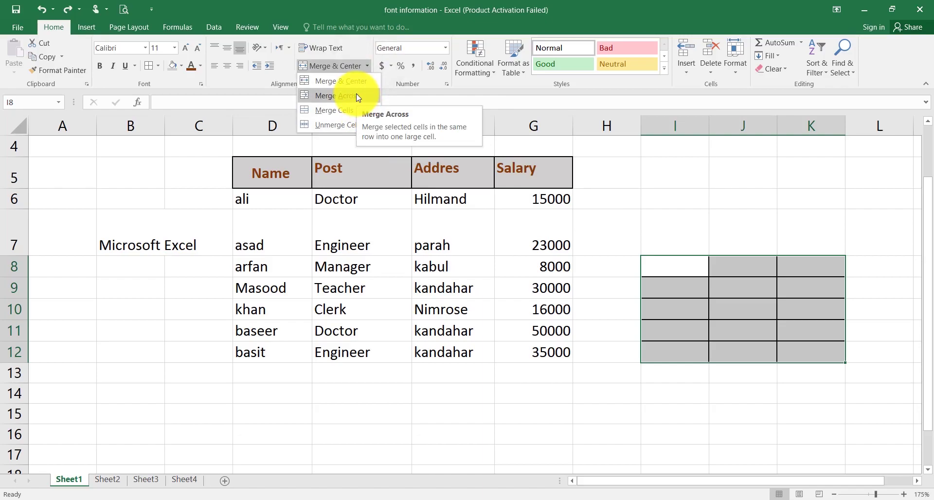
click(357, 95)
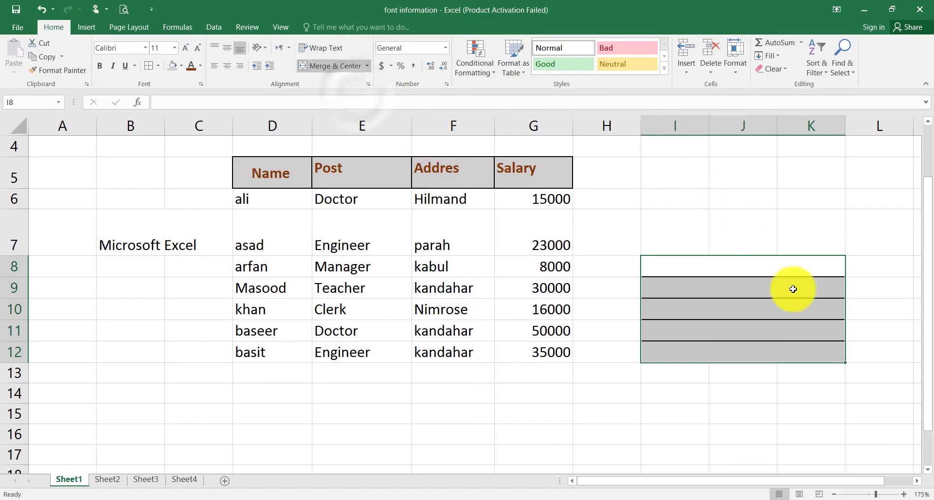
key(ctrl+z)
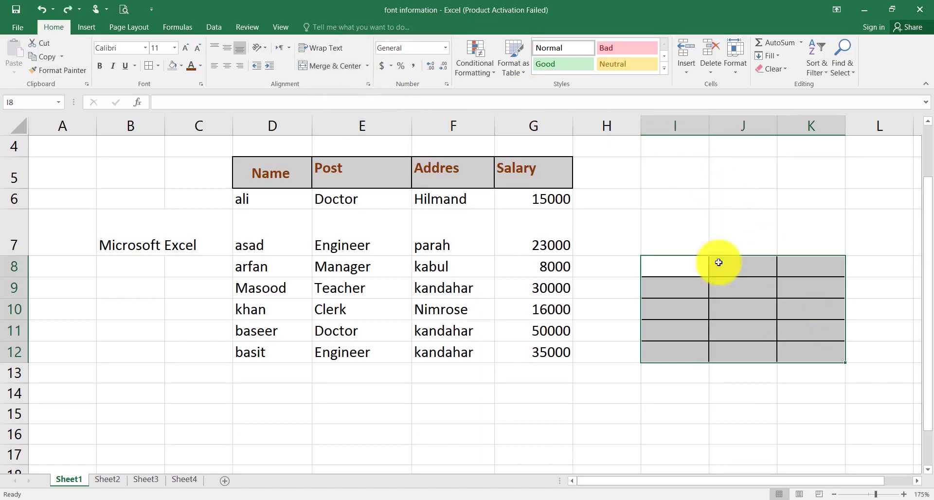
click(367, 66)
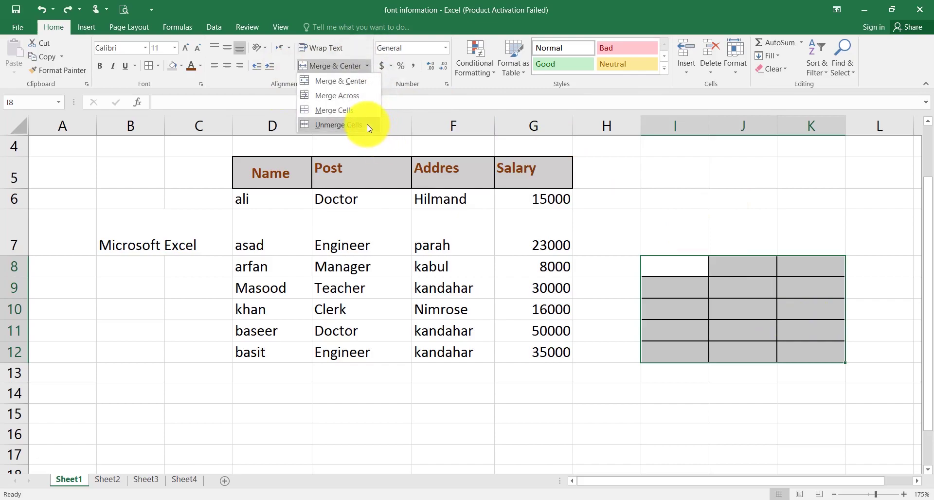
click(360, 111)
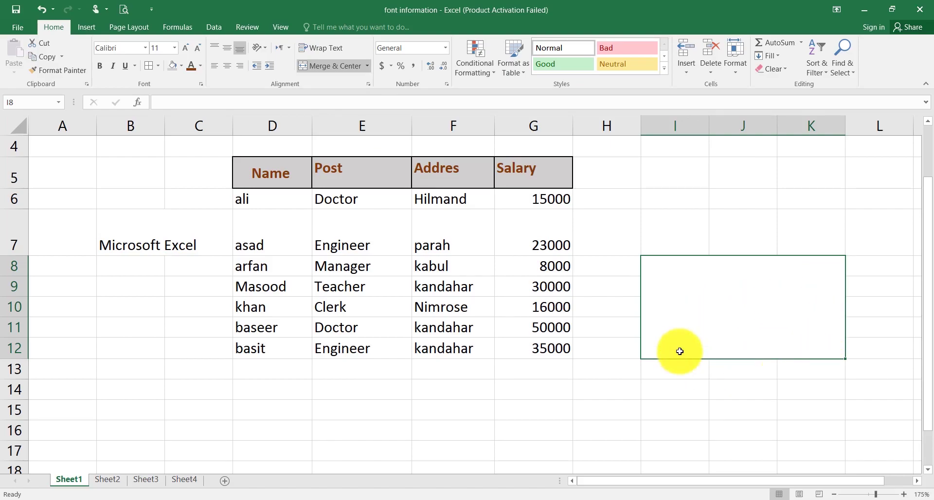
Unmerge the I8:K12 block into separate cells with Unmerge Cells.
click(327, 70)
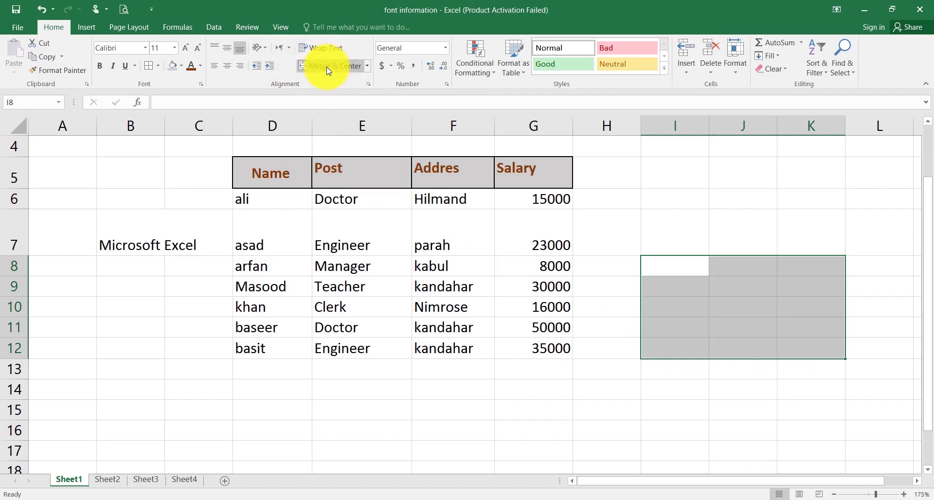
key(ctrl+z)
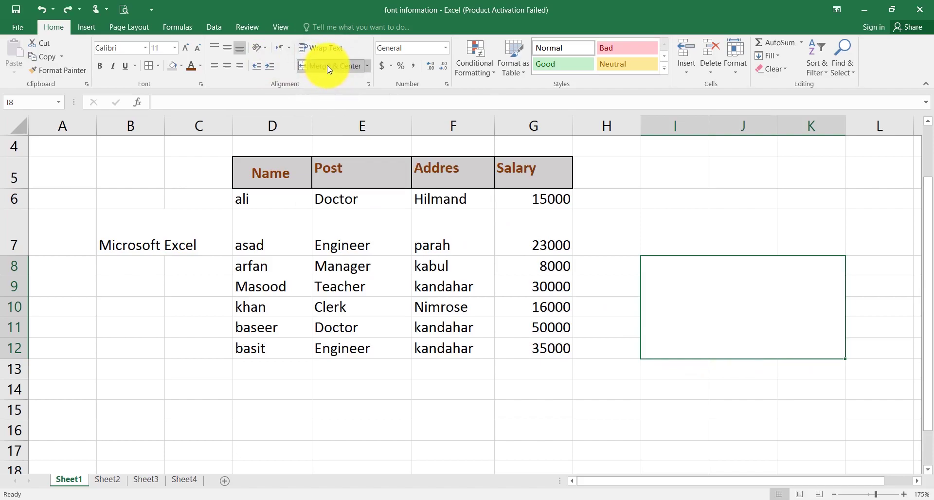
click(367, 65)
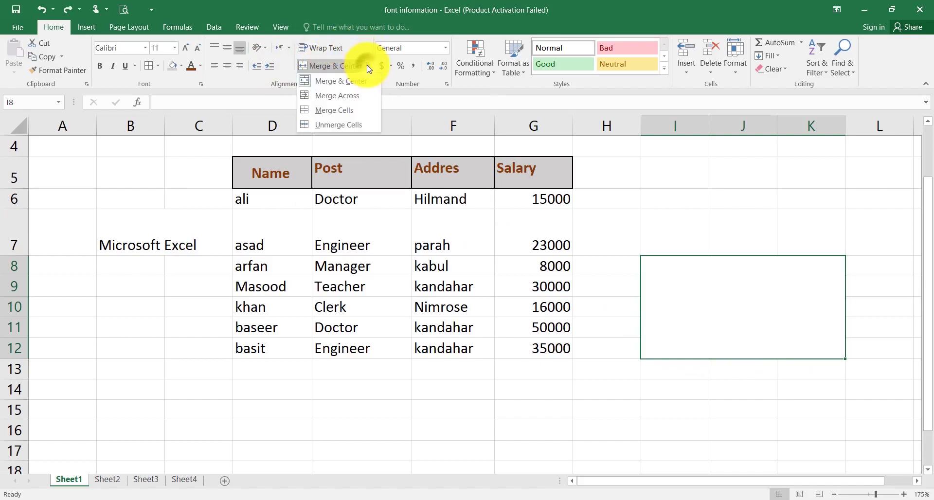
click(363, 125)
click(767, 325)
click(678, 377)
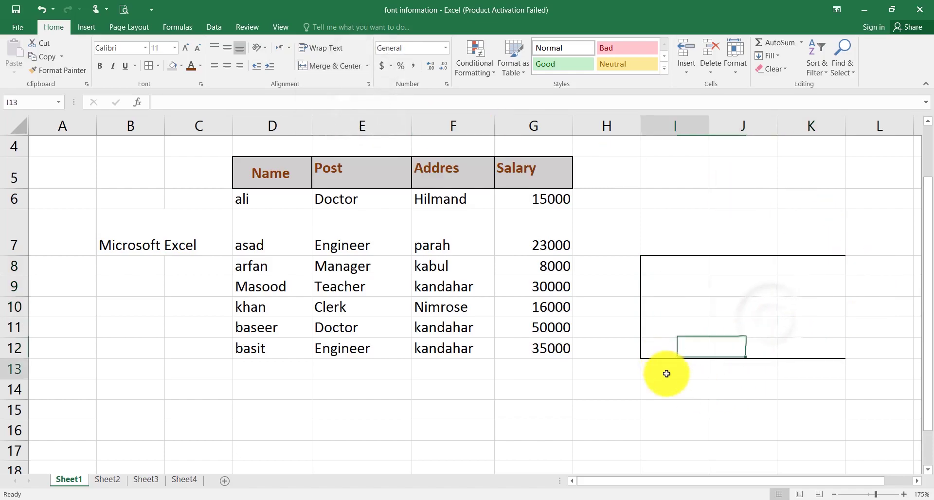
Remove all borders from I7:K13 using No Border.
mouse_move(647, 253)
mouse_down()
mouse_move(726, 309)
mouse_move(813, 336)
mouse_move(810, 363)
mouse_up()
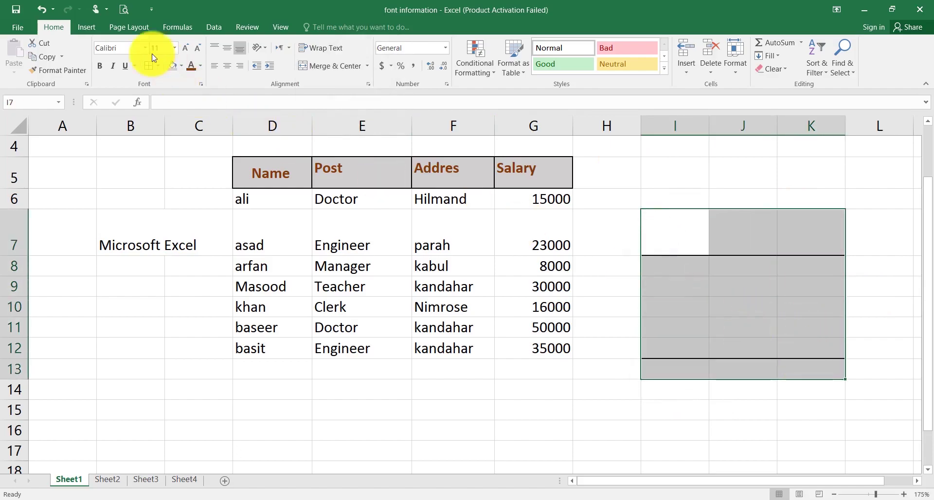
click(158, 66)
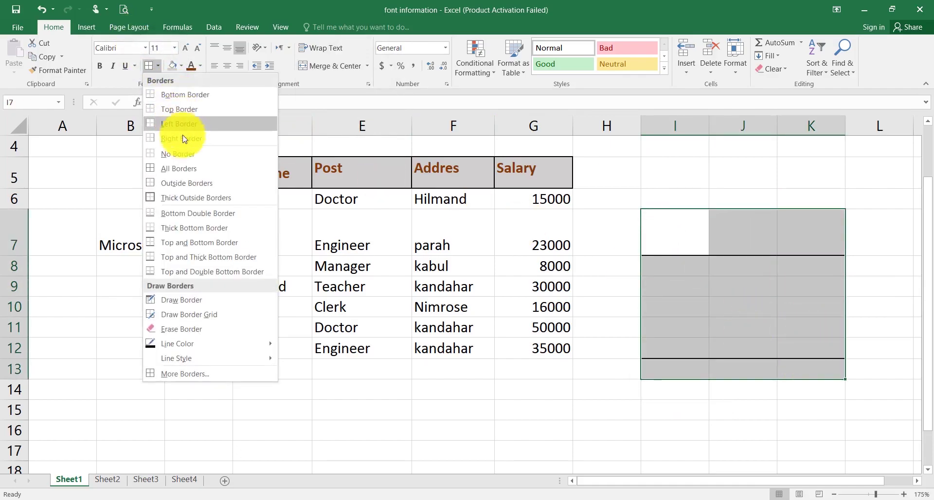
click(183, 155)
drag(656, 287, 659, 303)
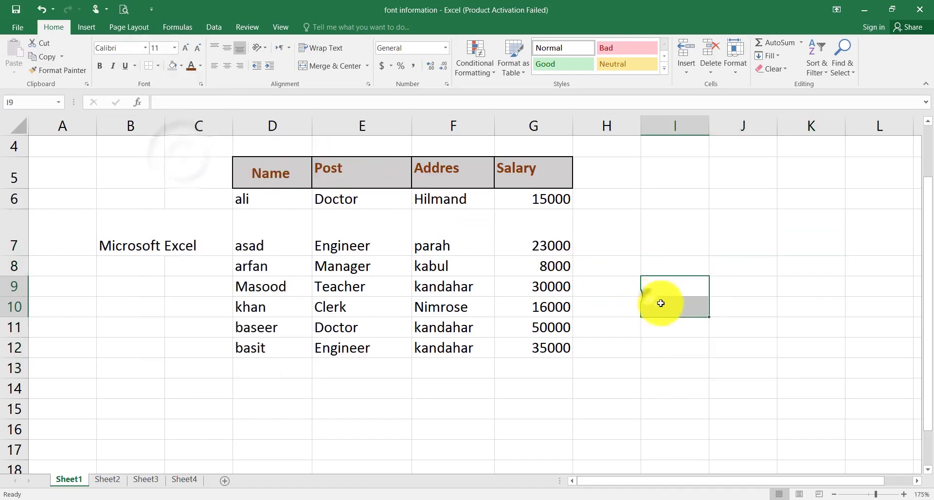
click(713, 404)
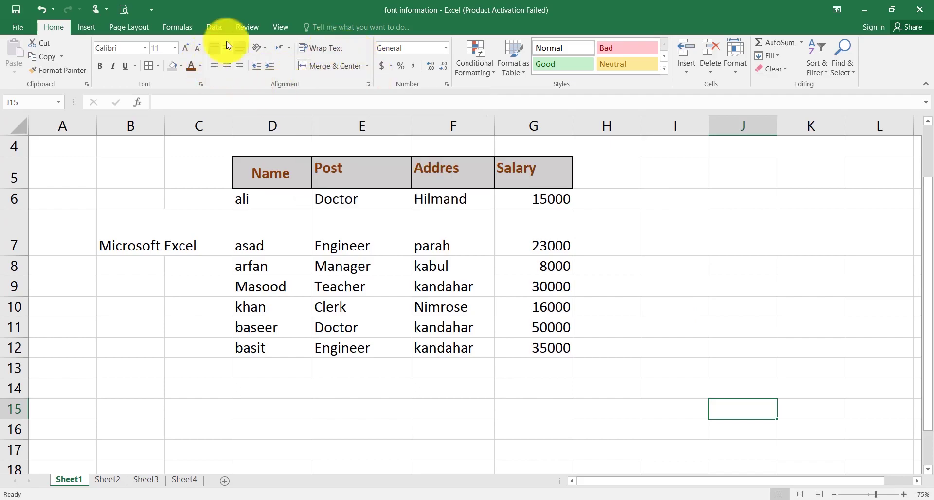
Open Format Cells on the Alignment tab from the Alignment group launcher.
click(369, 84)
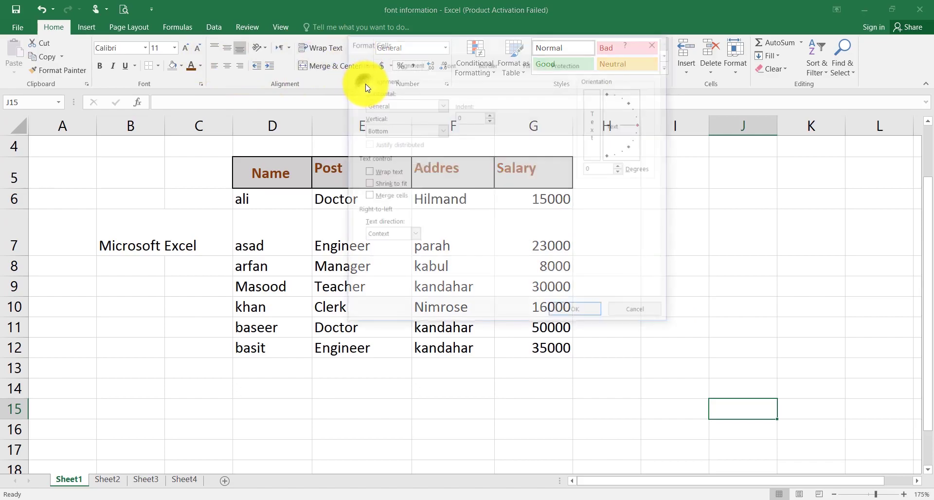
key(Escape)
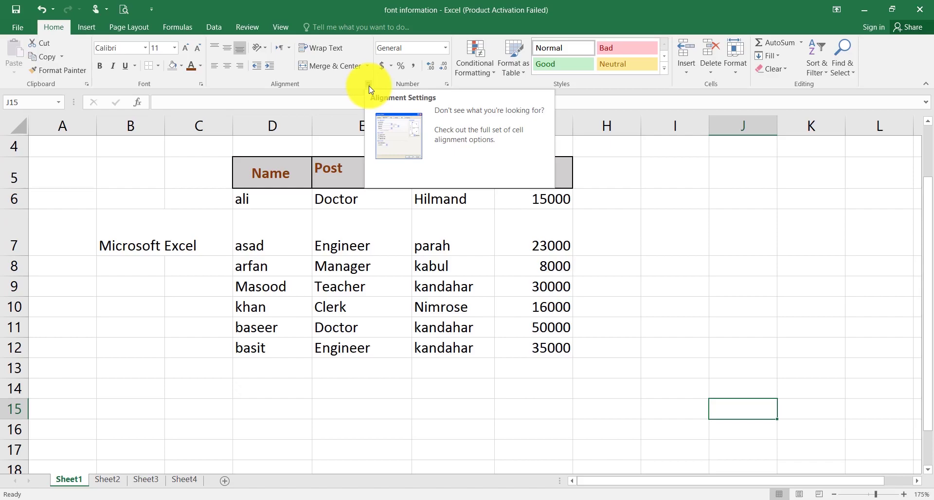
click(369, 83)
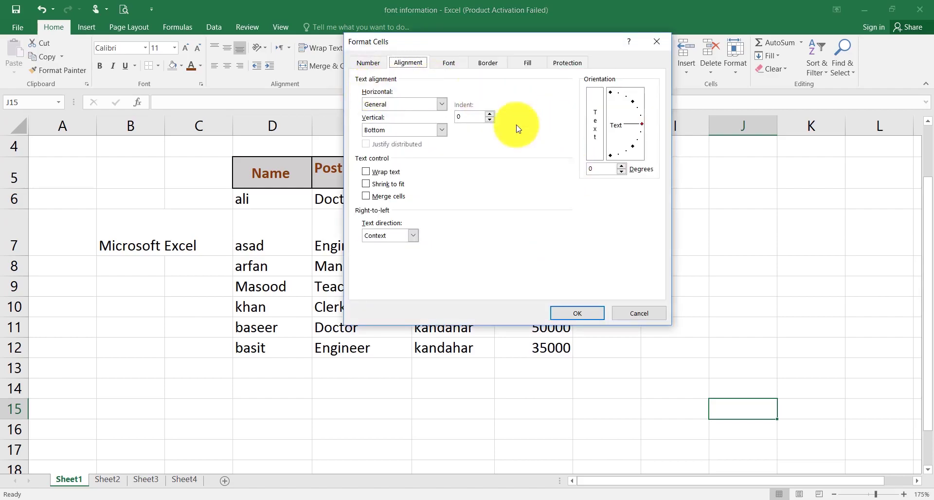
Browse the Horizontal and Vertical alignment lists, keeping General and Bottom.
drag(443, 48, 446, 81)
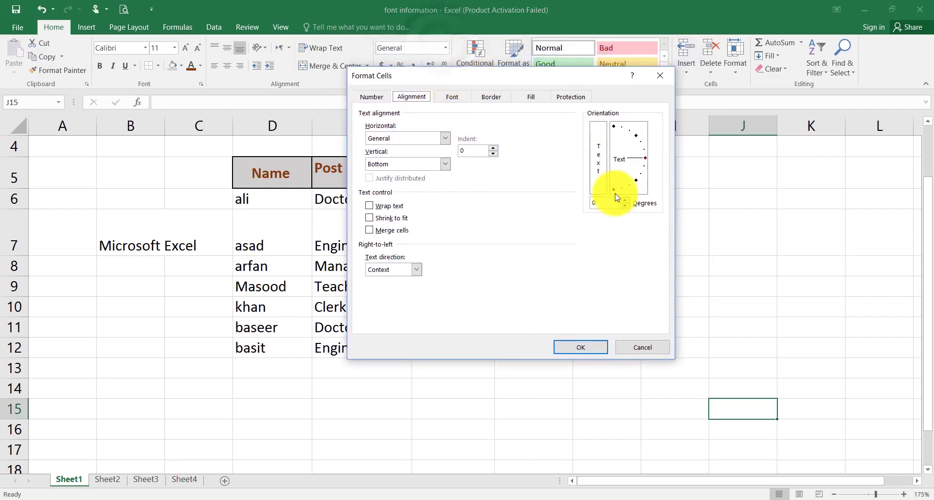
click(398, 139)
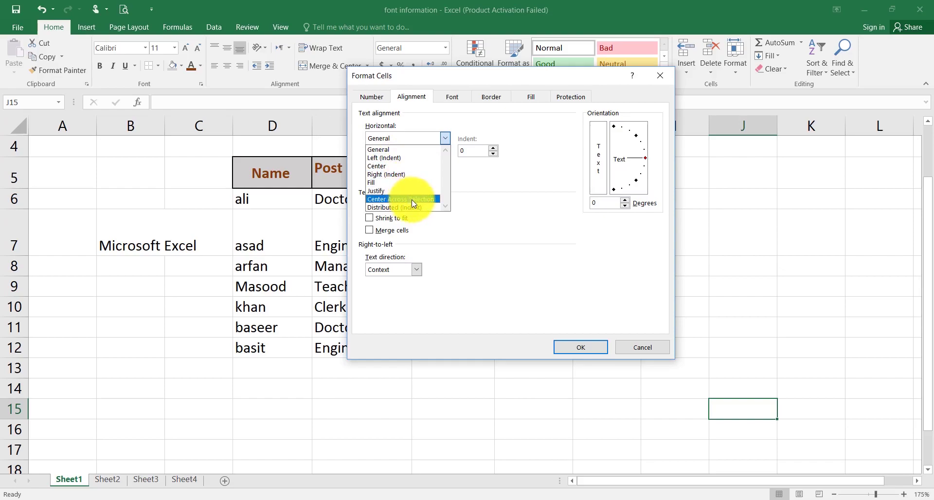
click(427, 138)
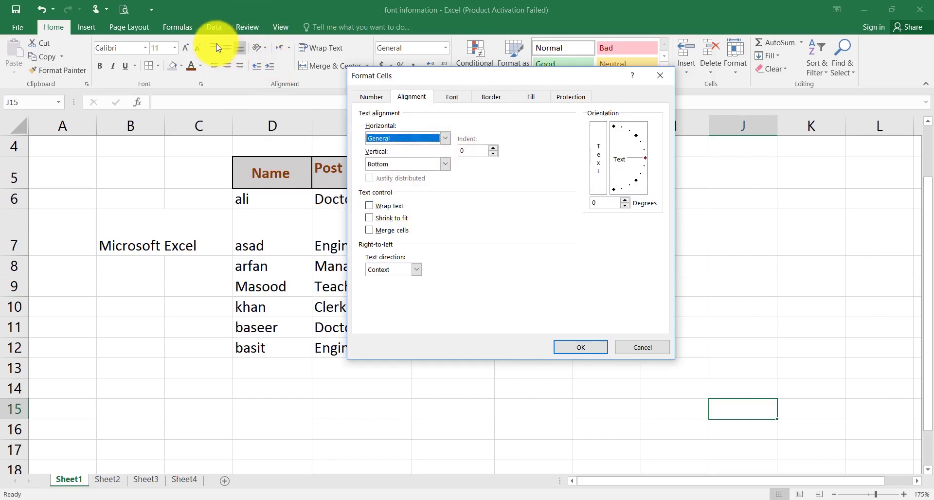
click(443, 164)
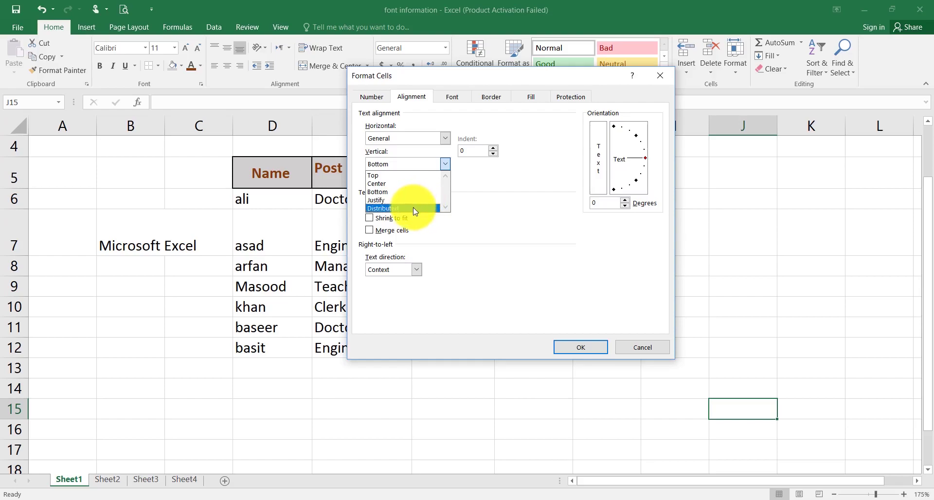
click(465, 187)
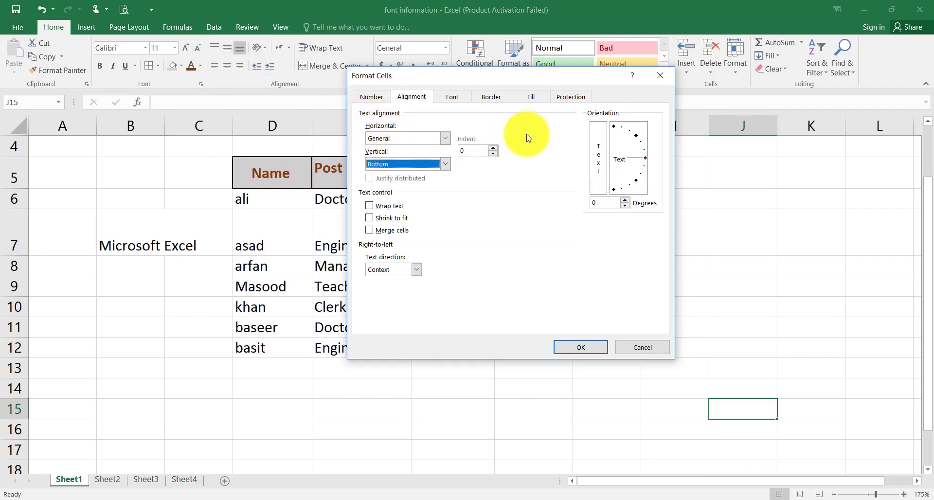
Raise the indent toward 10, then cancel the dialog without applying anything.
click(494, 148)
click(495, 148)
click(494, 148)
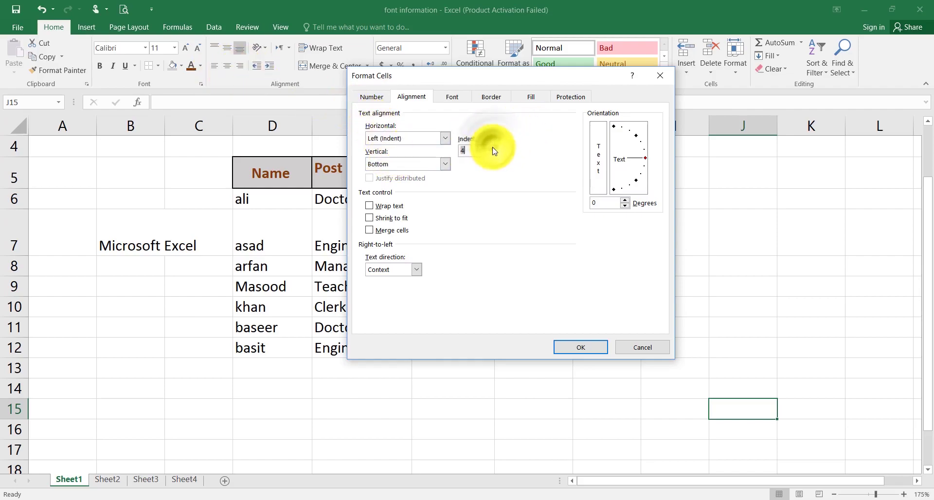
click(494, 148)
click(495, 148)
click(495, 148)
click(494, 148)
click(493, 149)
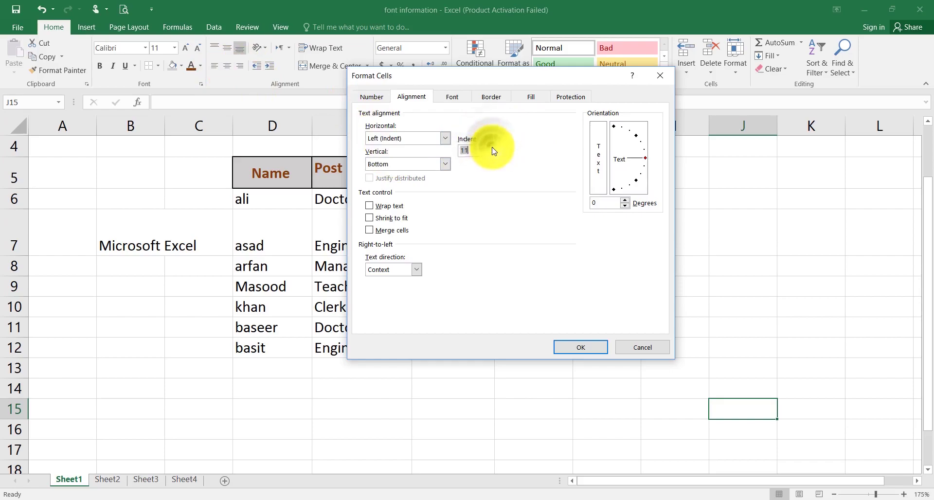
click(491, 149)
text(0)
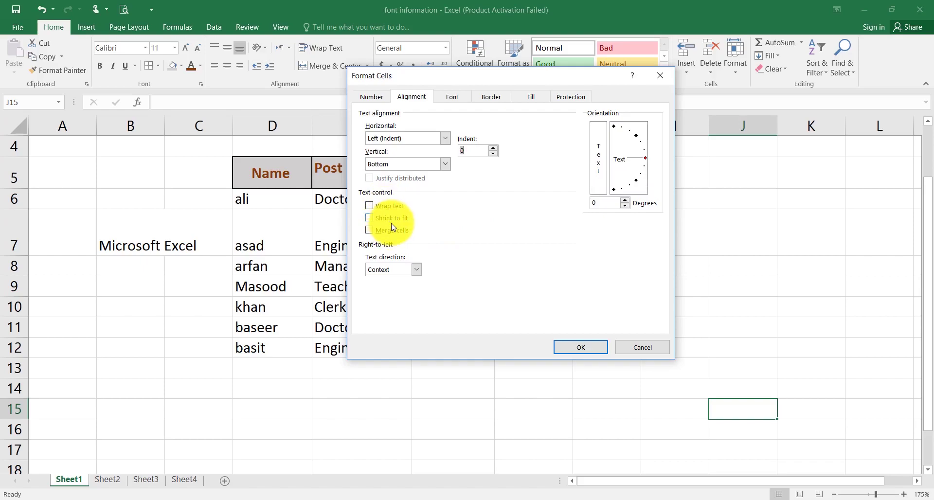
click(639, 348)
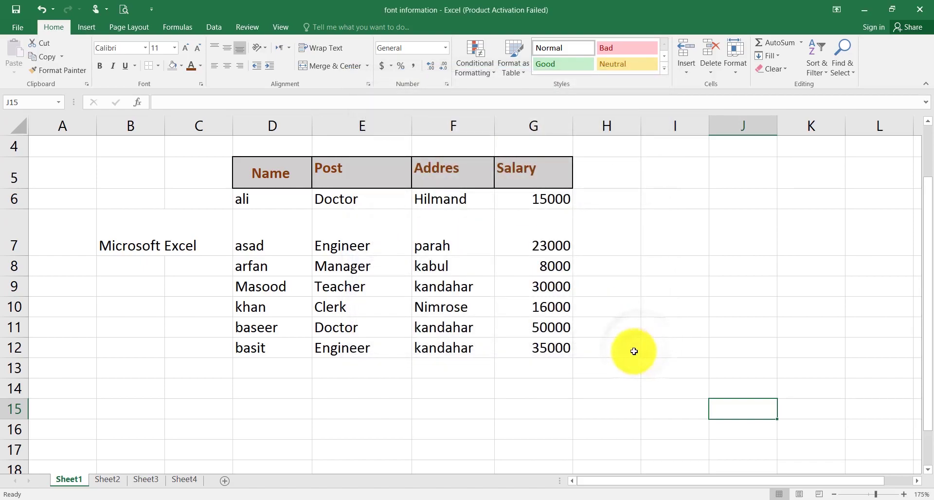
click(142, 245)
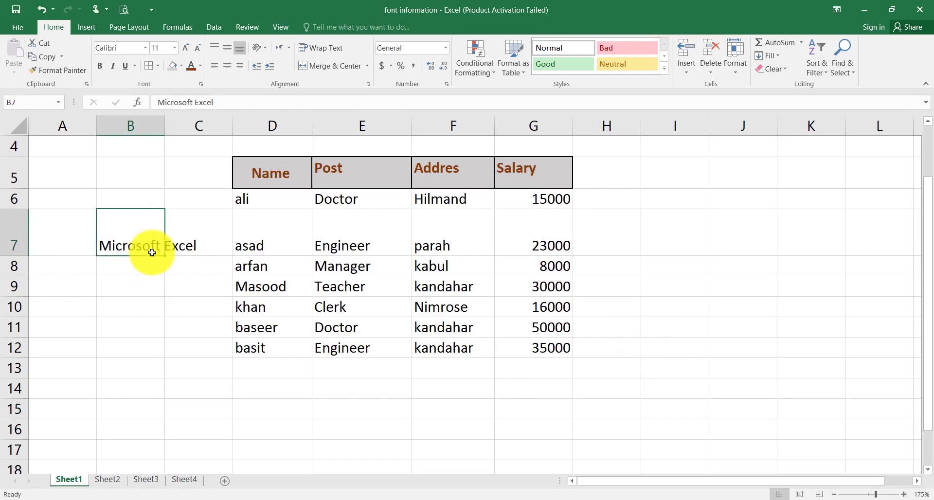
click(185, 245)
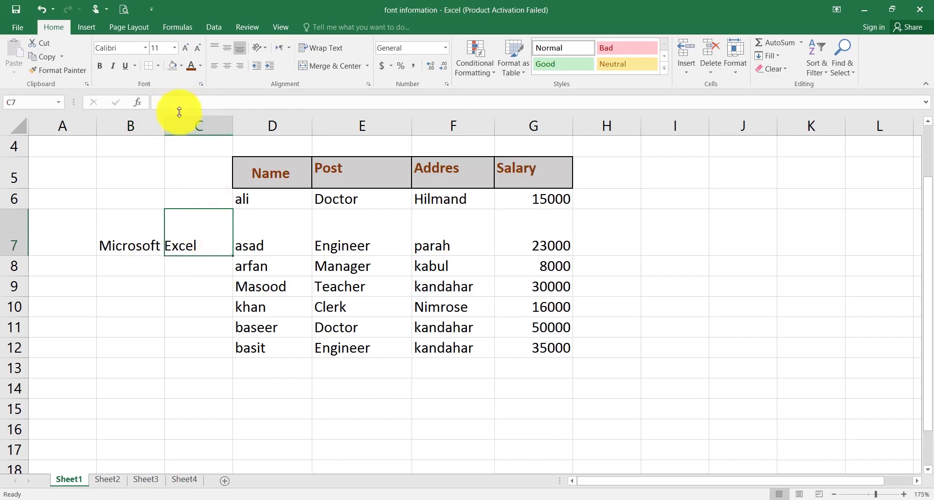
click(138, 223)
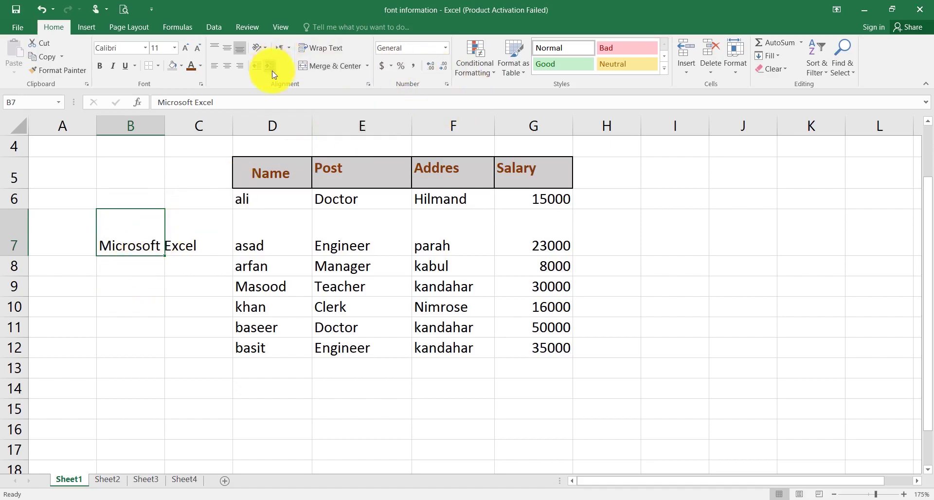
Turn on Shrink to fit for B7 and middle-align it vertically.
click(369, 83)
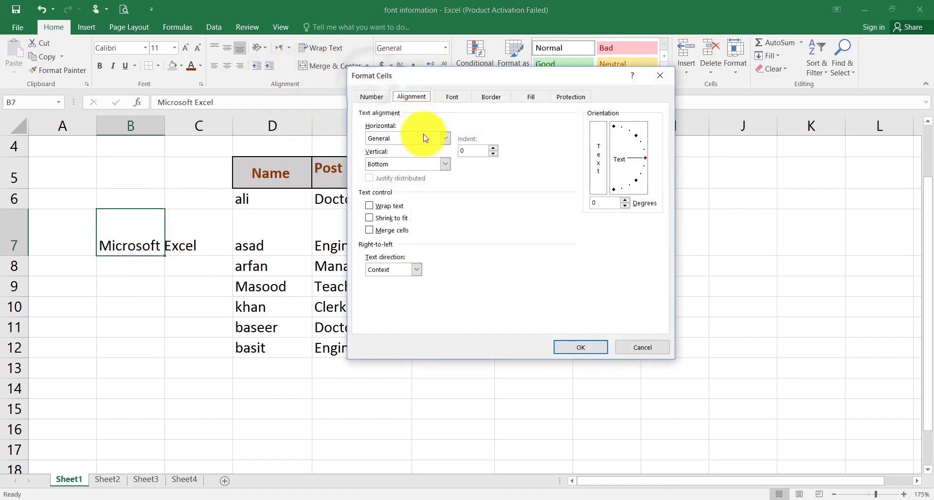
click(383, 219)
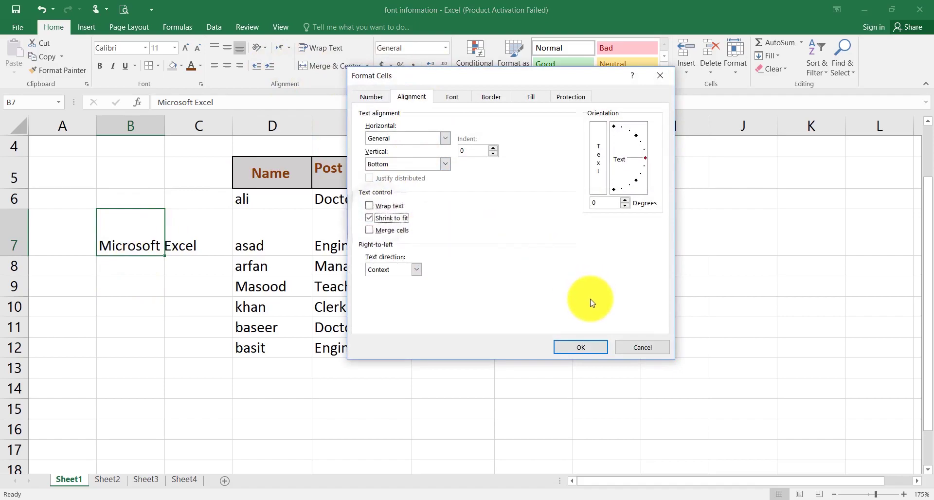
click(581, 348)
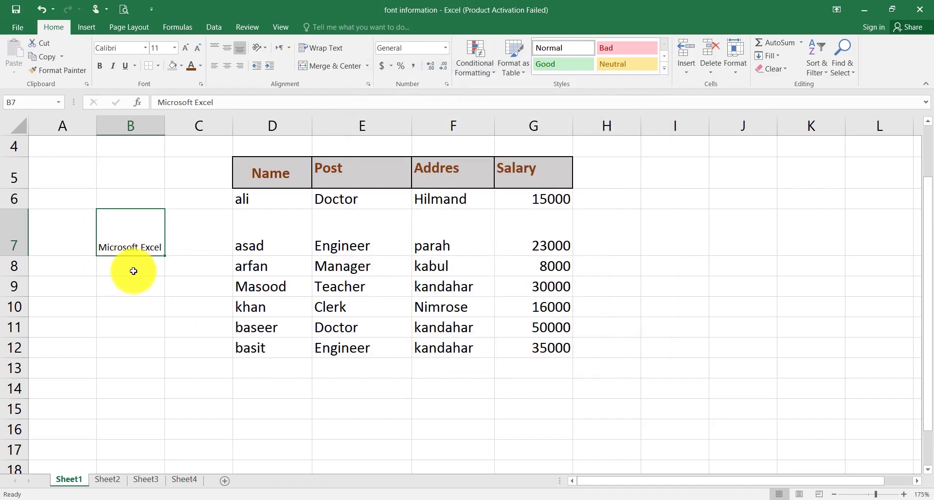
click(227, 48)
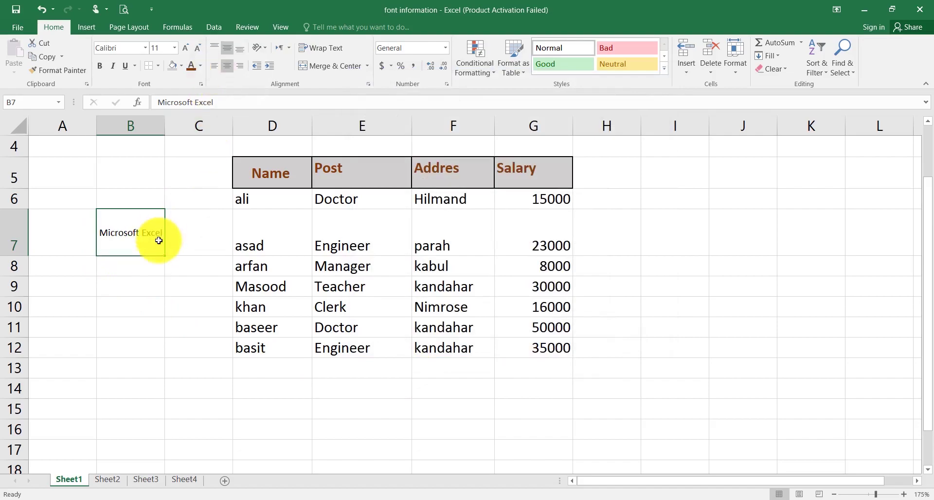
Clear Shrink to fit on B7 and bring up its alignment settings again.
click(368, 84)
click(392, 218)
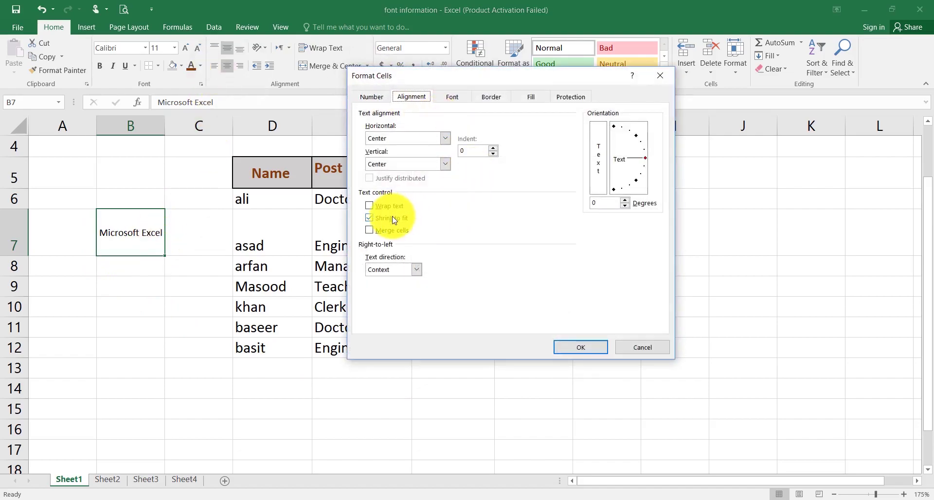
click(573, 348)
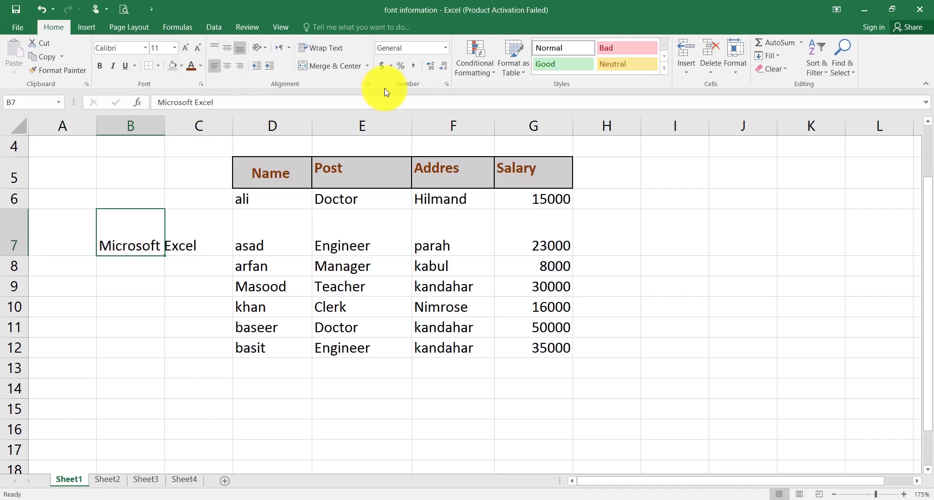
click(368, 83)
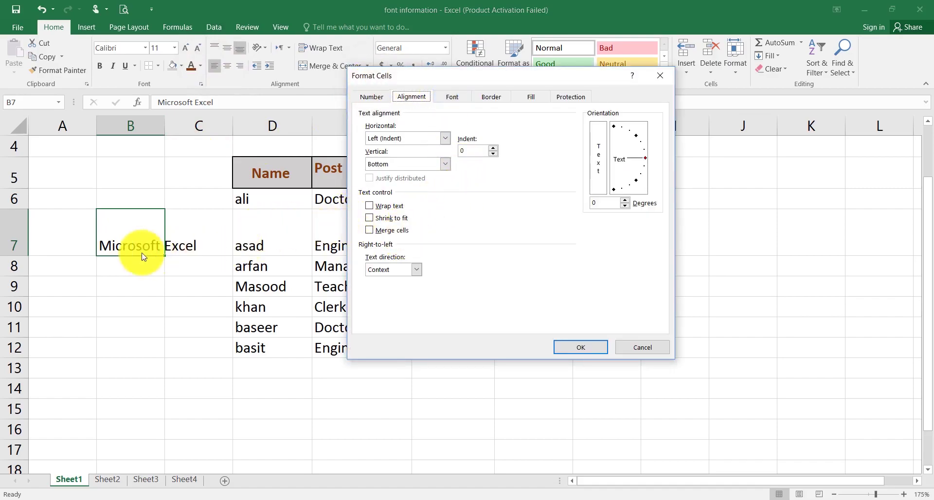
Merge B7:C7 through the Merge cells checkbox, then undo that merge.
click(640, 346)
drag(130, 230, 188, 242)
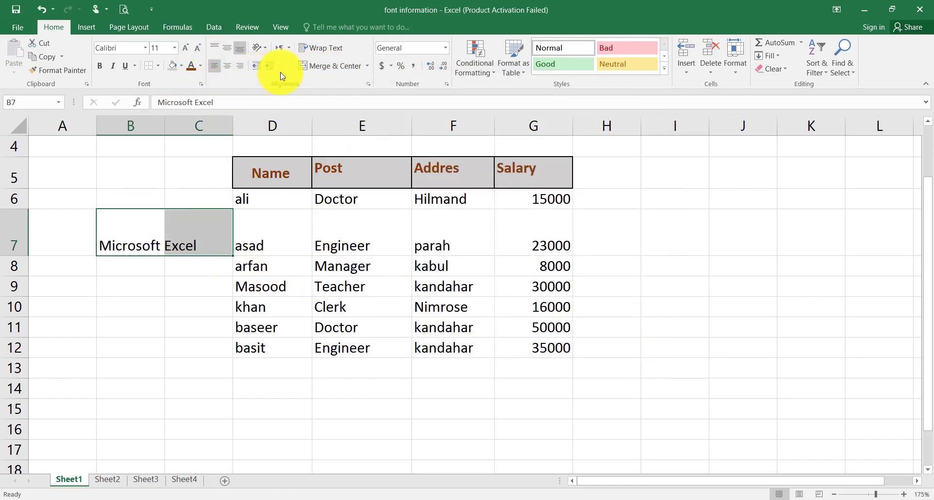
click(369, 85)
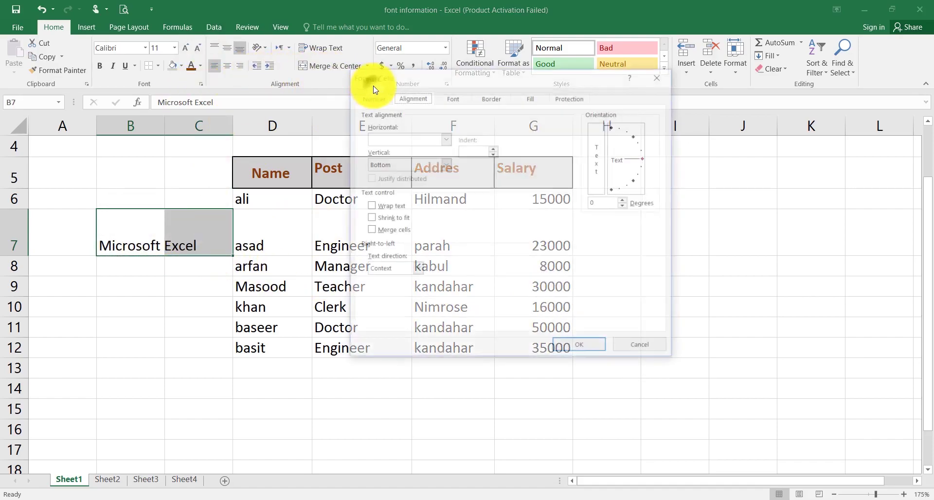
click(387, 230)
click(570, 347)
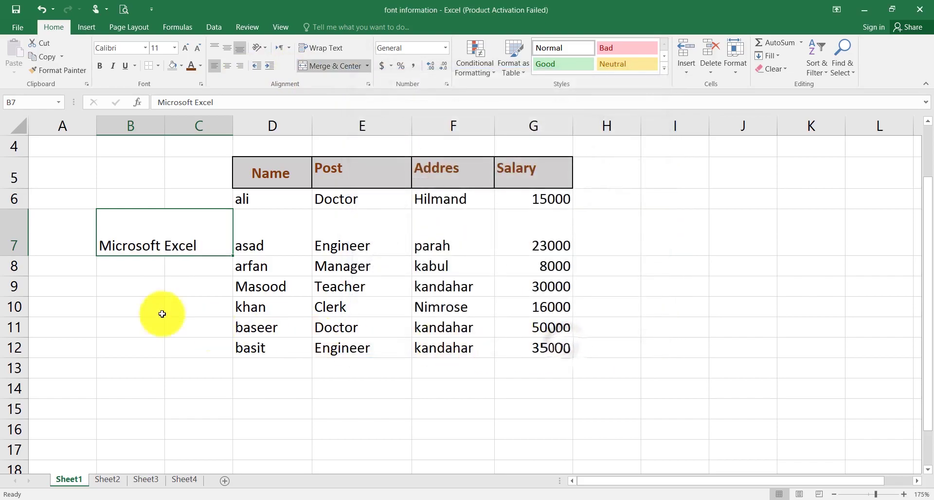
key(ctrl+z)
Review text direction choices without changes, then Merge & Center B7:C7.
key(ctrl+1)
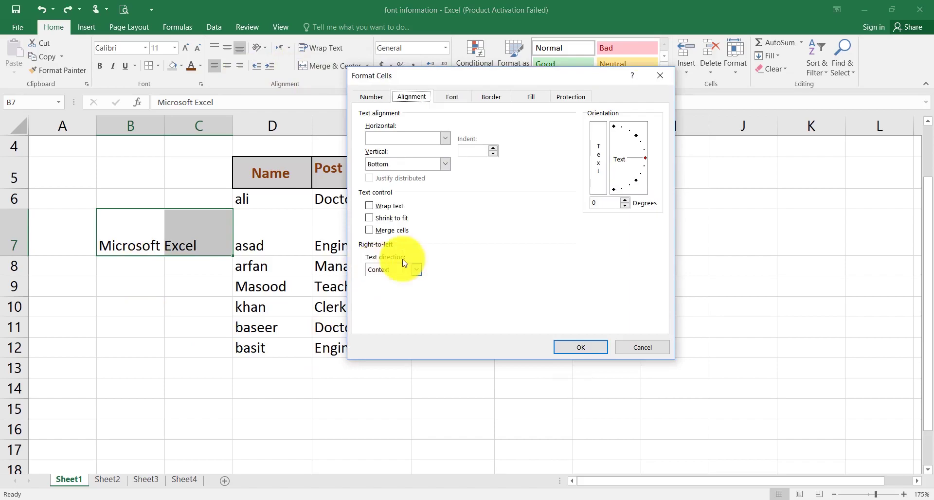
click(417, 270)
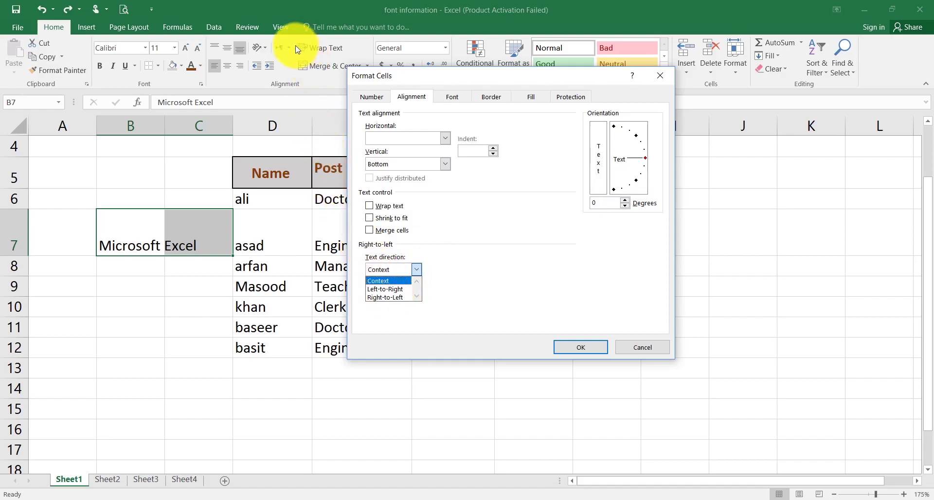
click(520, 257)
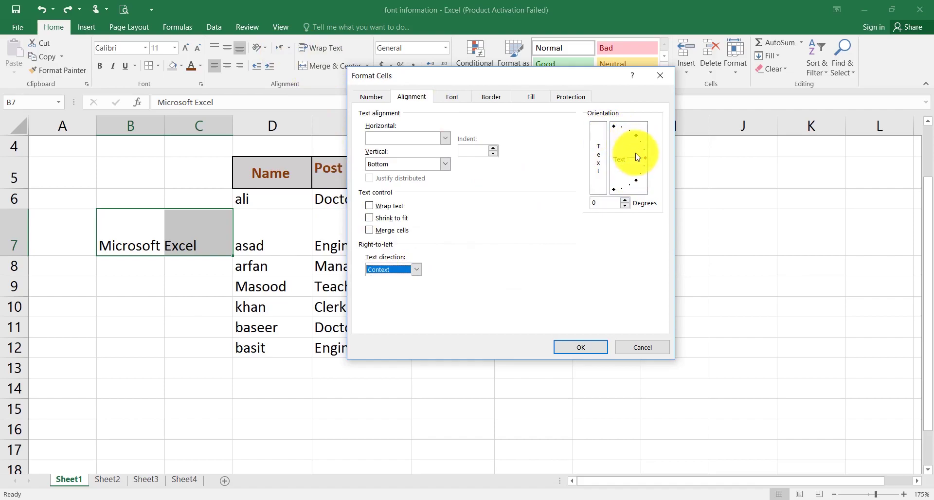
click(623, 348)
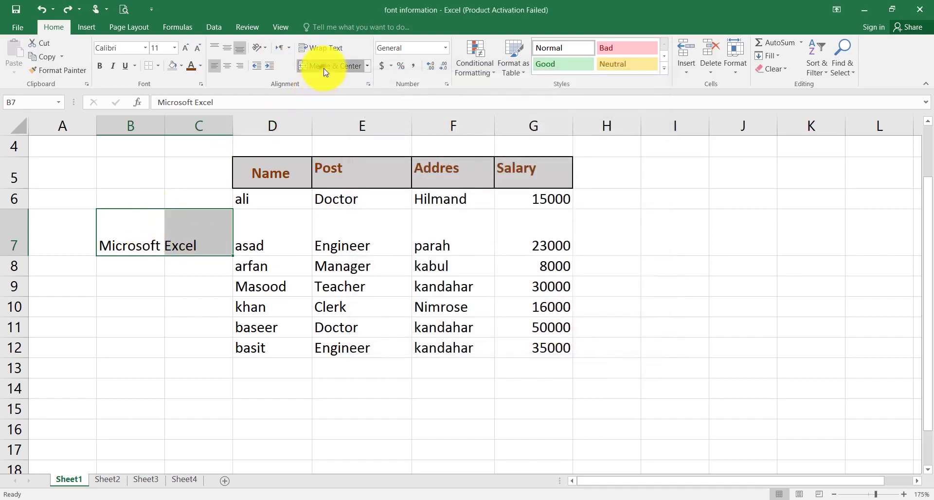
click(323, 66)
Tilt the merged Microsoft Excel text upward to 7 degrees.
click(368, 84)
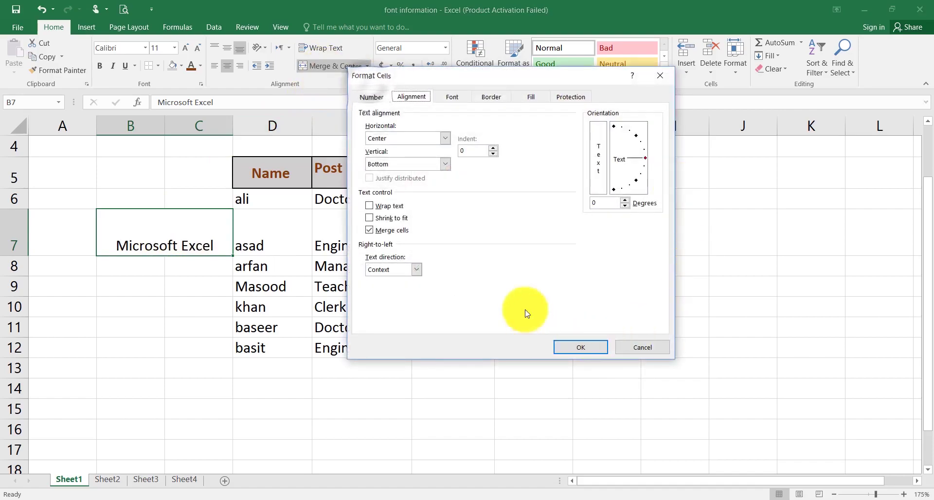
click(643, 163)
drag(643, 158, 643, 156)
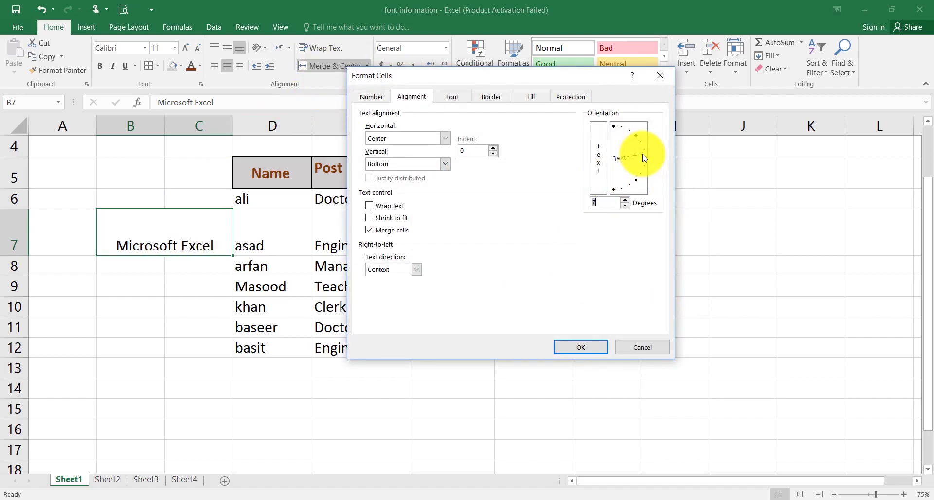
click(573, 350)
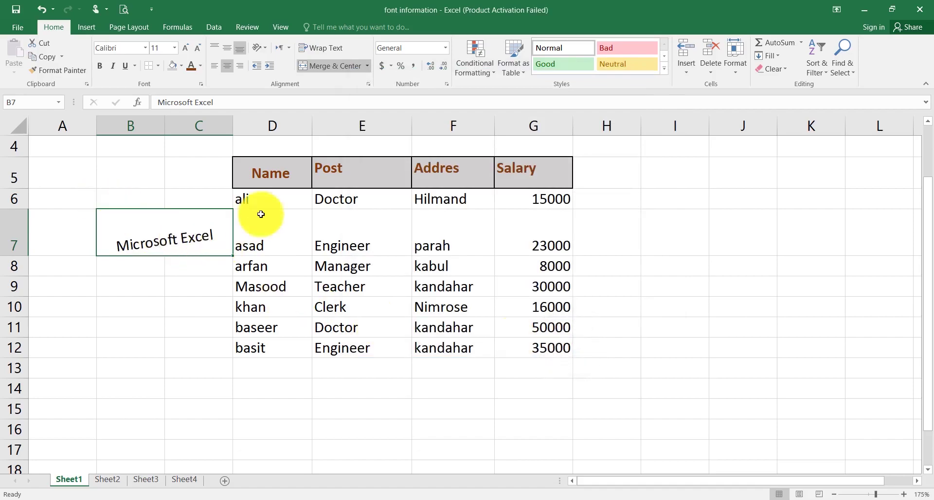
Drag the Orientation dial up to 90 degrees for a vertical label.
click(369, 84)
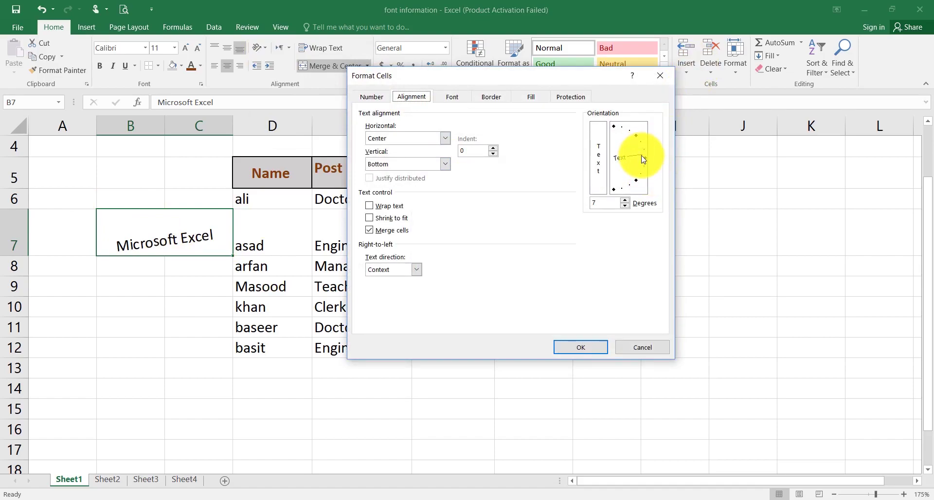
drag(642, 160, 641, 151)
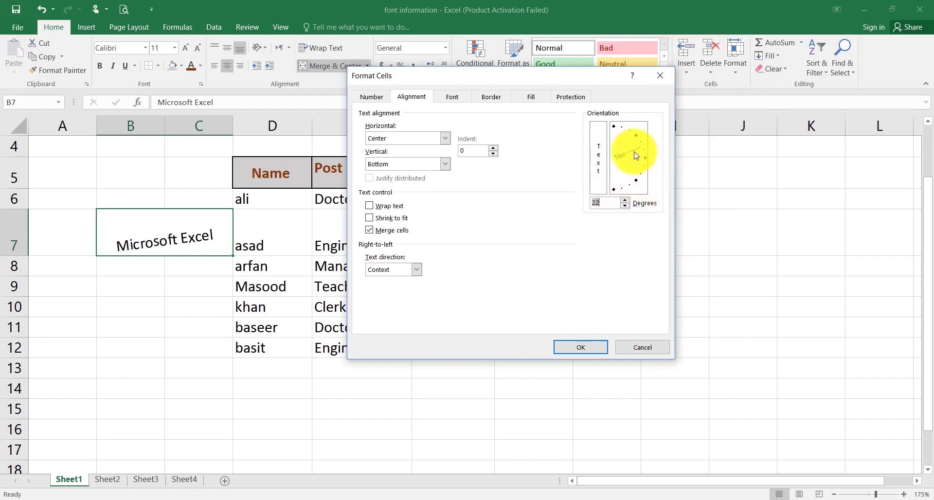
mouse_move(635, 155)
mouse_down()
mouse_move(611, 144)
mouse_move(607, 191)
mouse_up()
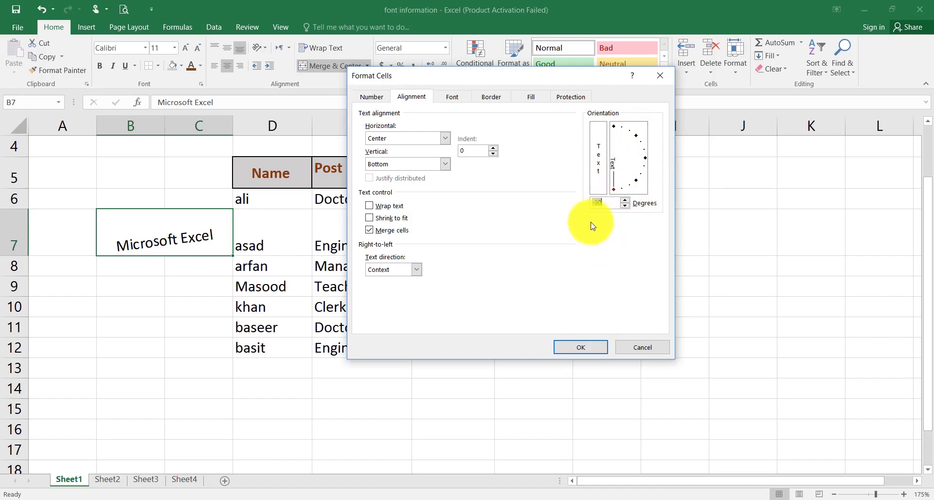
Apply -90° orientation to 'Microsoft Excel' in B7:C7 and enlarge row 7 to about 143.
click(582, 347)
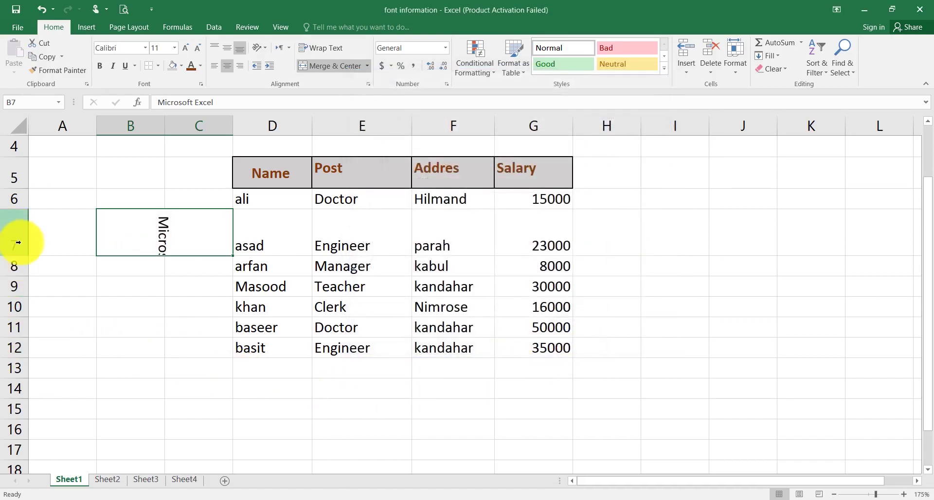
drag(11, 255, 10, 412)
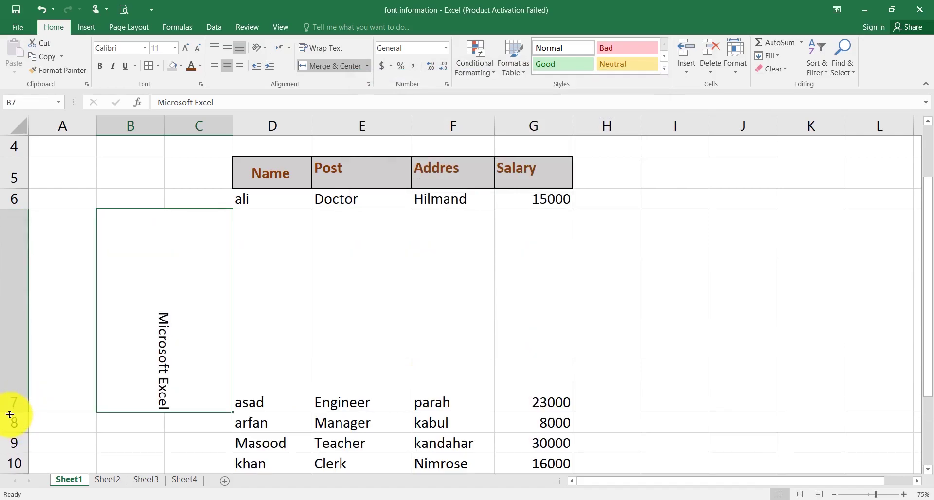